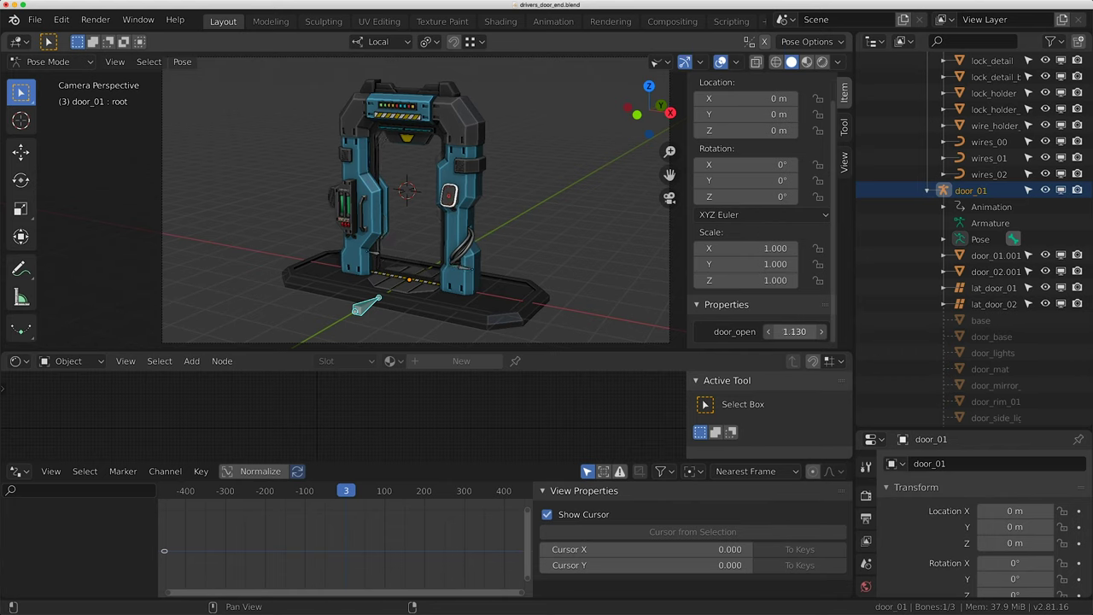
# Raise door_open to 0.880 to slide the door open, then select door_02.001 in Object Mode
pyautogui.moveTo(794, 331); pyautogui.dragTo(832, 332)
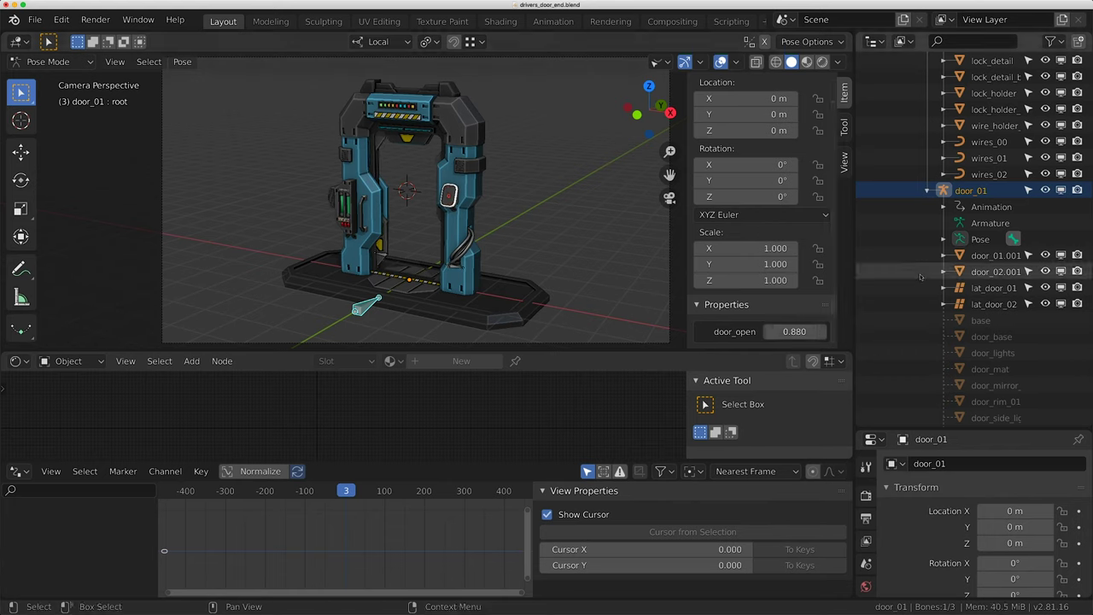
pyautogui.hotkey('ctrl', 'Tab')
pyautogui.click(396, 151)
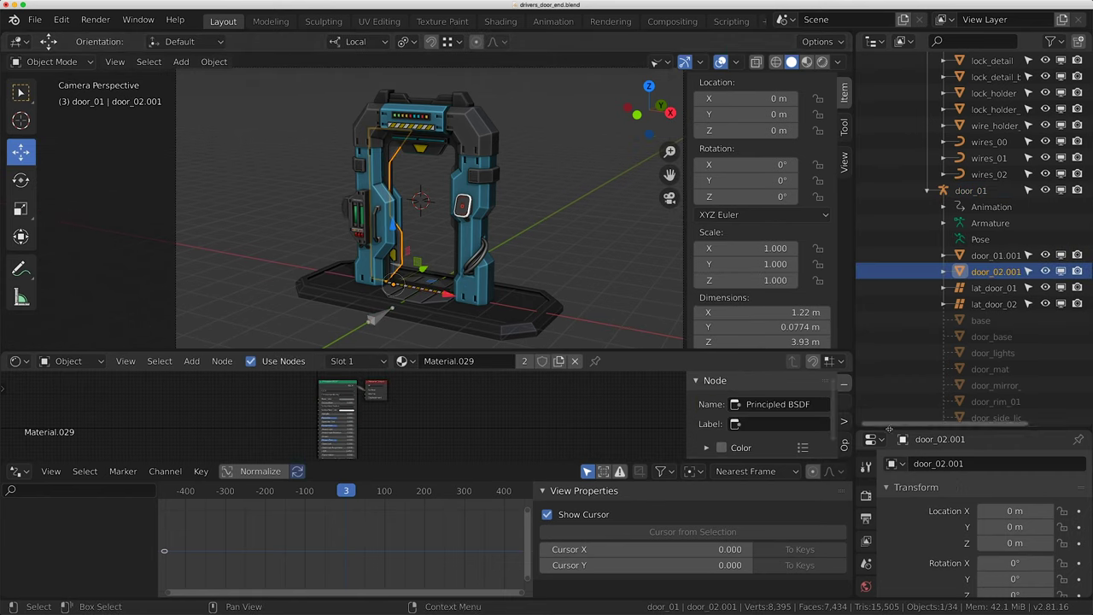
# Toggle door_02.001's Lattice modifier viewport display off and back on to compare the deformation
pyautogui.moveTo(889, 430); pyautogui.dragTo(889, 358)
pyautogui.click(866, 568)
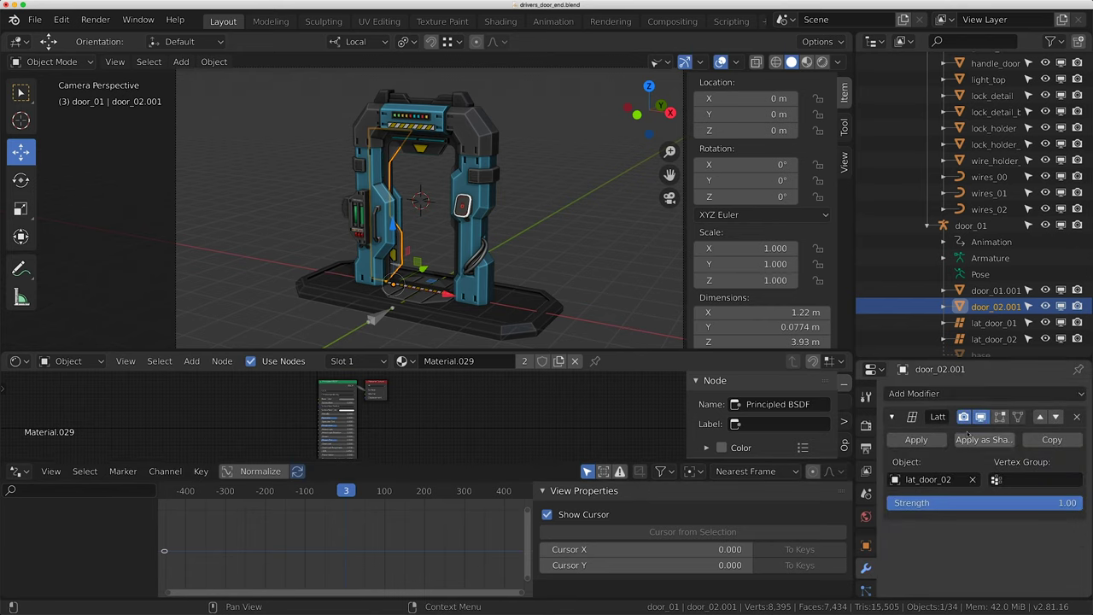
pyautogui.moveTo(452, 201); pyautogui.dragTo(478, 209, button='middle')
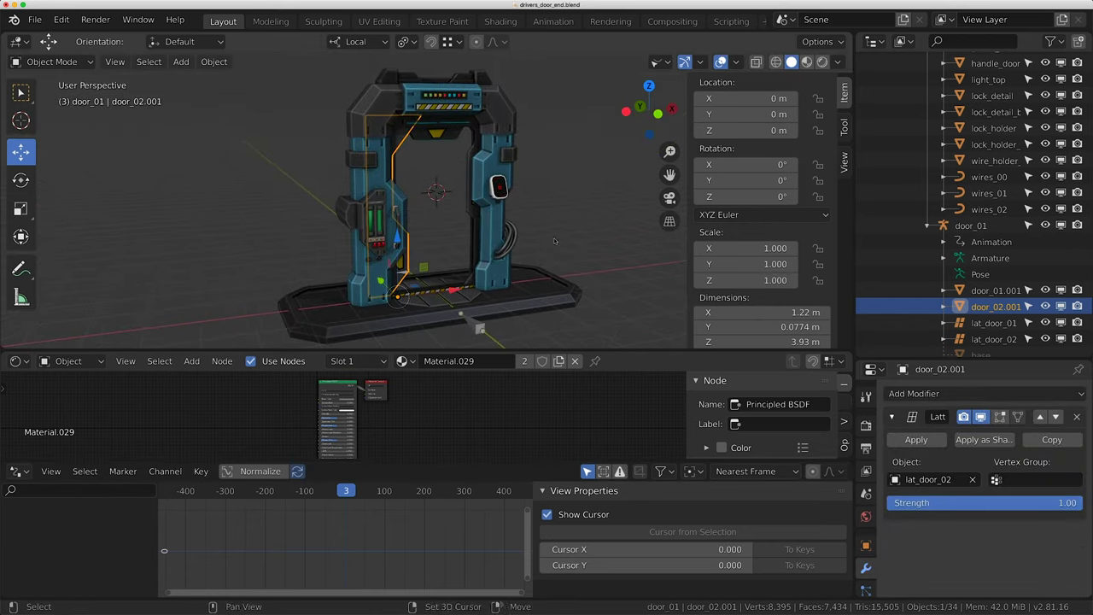
pyautogui.click(981, 417)
pyautogui.keyDown('shift'); pyautogui.moveTo(402, 242); pyautogui.dragTo(611, 235, button='middle'); pyautogui.keyUp('shift')
pyautogui.scroll(3, 611, 235)
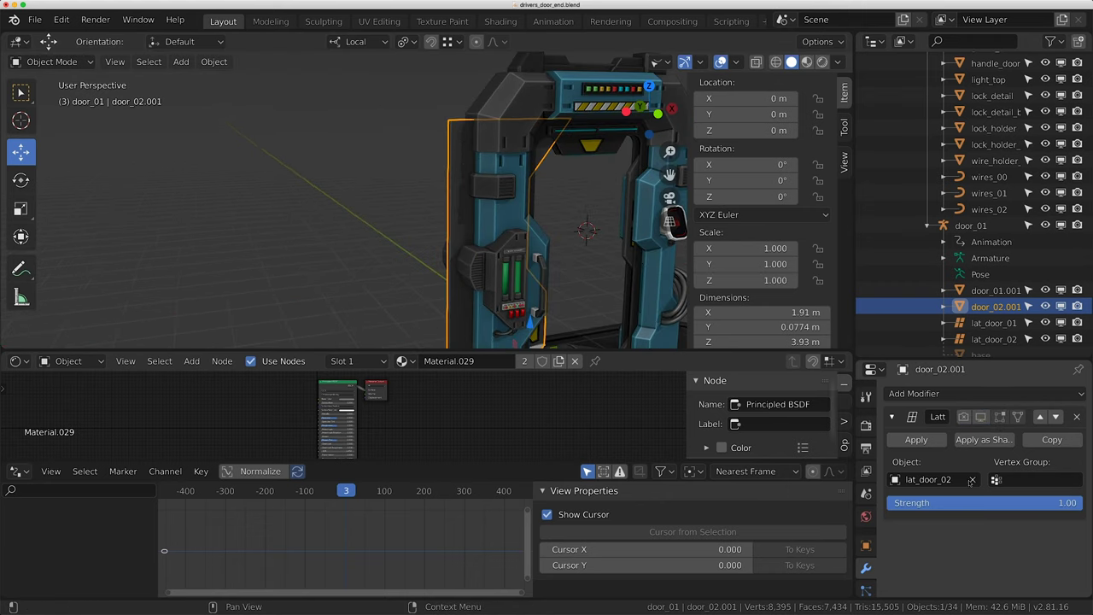
pyautogui.click(981, 417)
pyautogui.scroll(-3, 513, 222)
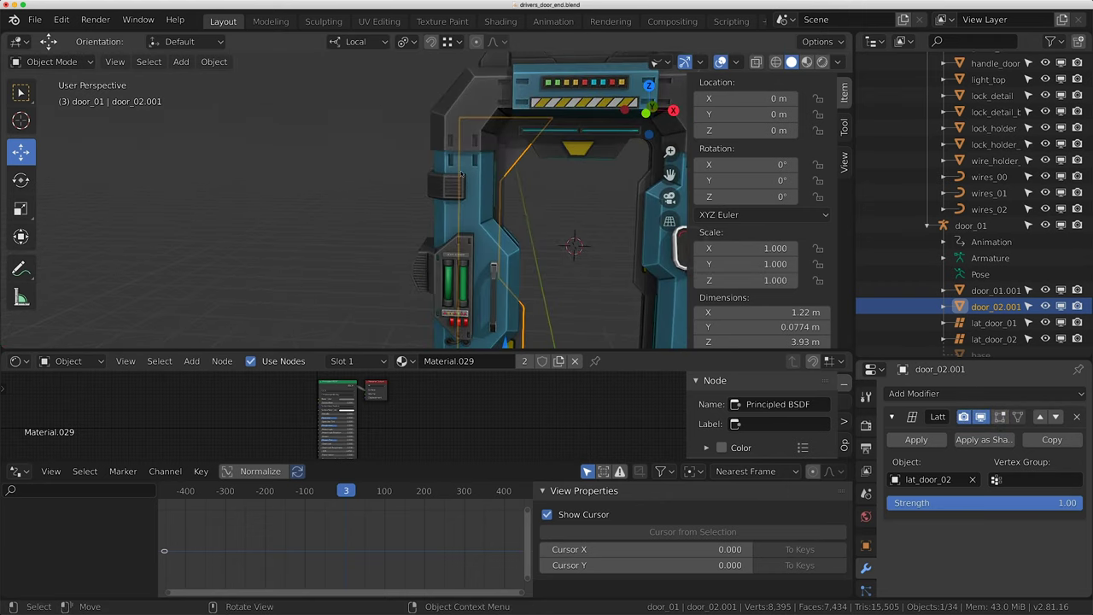
# Add both door lattices to the selection and view them in X-ray wireframe shading
pyautogui.keyDown('shift'); pyautogui.click(993, 339); pyautogui.keyUp('shift')
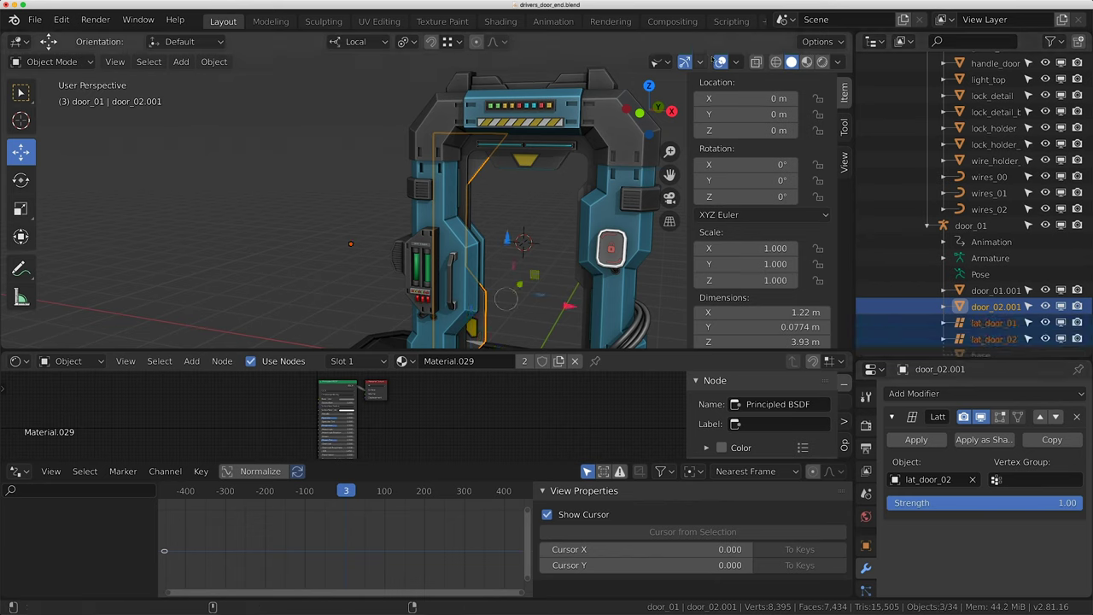
pyautogui.click(776, 61)
pyautogui.scroll(-2, 486, 85)
pyautogui.moveTo(427, 128); pyautogui.dragTo(440, 115, button='middle')
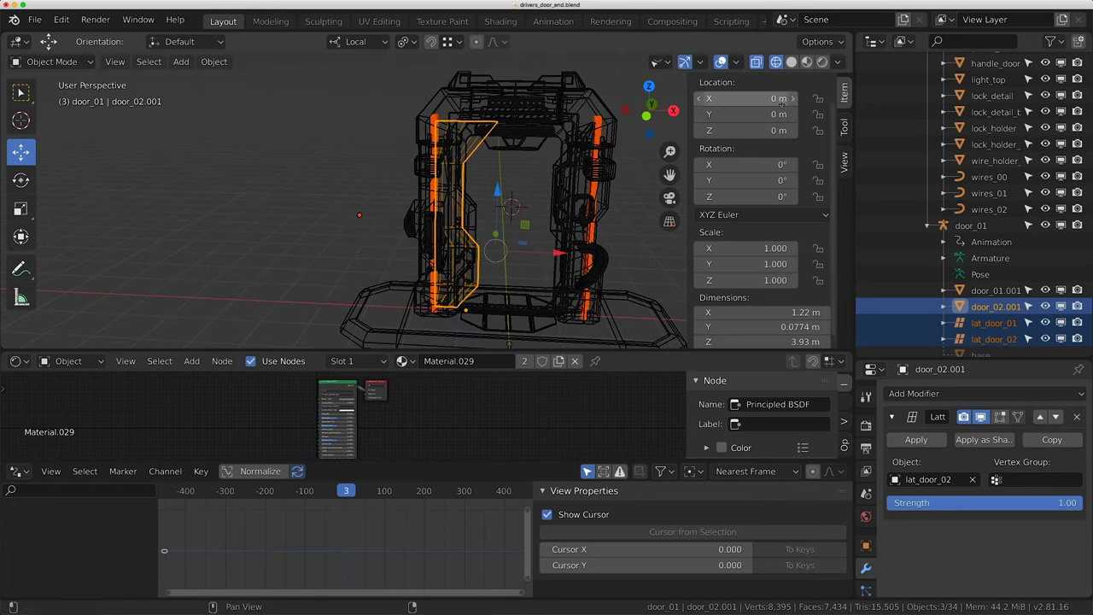
# In solid Local view, slide door_02.001 along X until the lattice squashes it flat
pyautogui.click(791, 63)
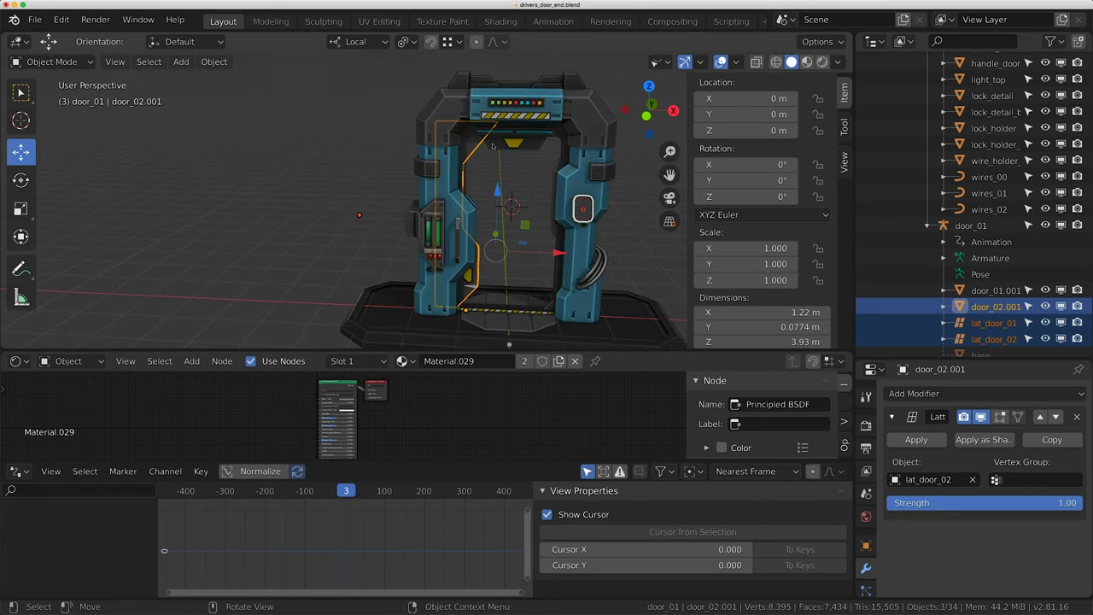
pyautogui.press('KP_Divide')
pyautogui.click(373, 217)
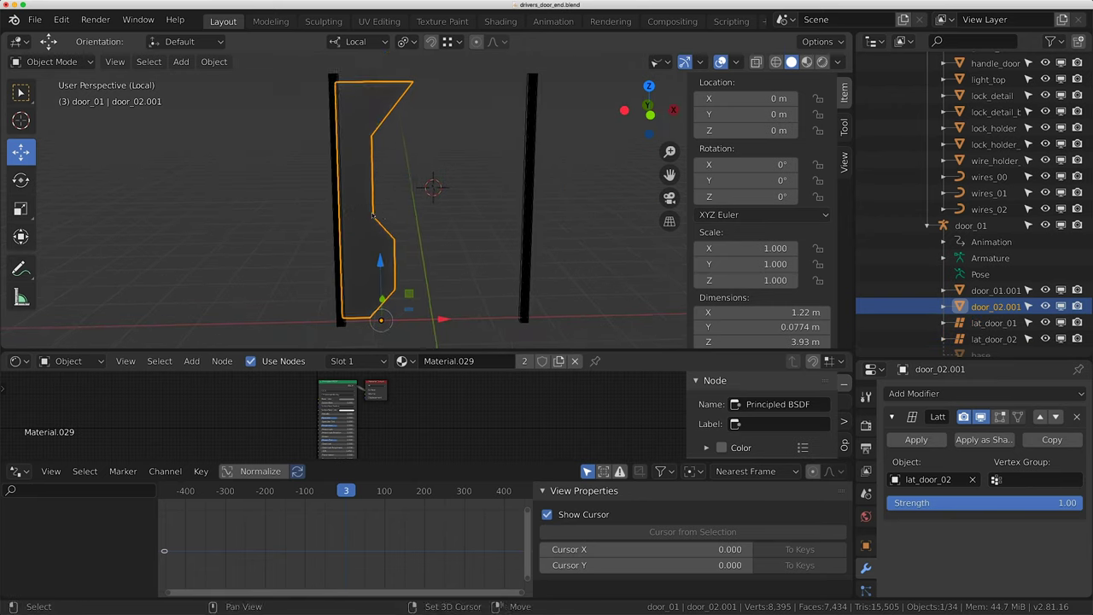
pyautogui.moveTo(372, 216); pyautogui.dragTo(491, 303, button='middle')
pyautogui.press('g')
pyautogui.press('x')
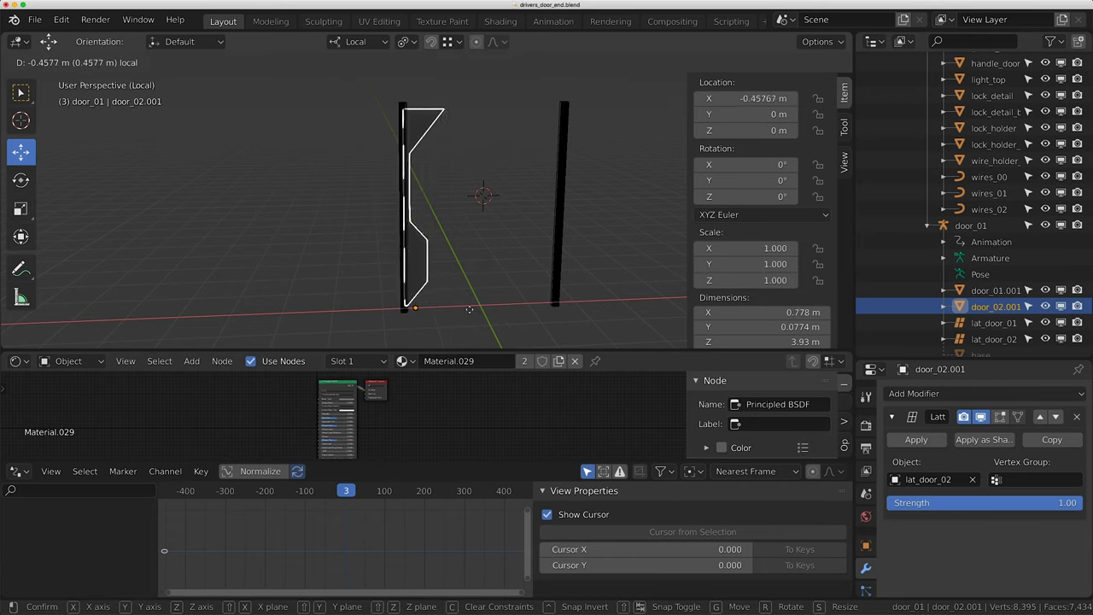
pyautogui.click(407, 263)
# Select lat_door_02 and show its Lattice Data settings and shape keys
pyautogui.click(403, 261)
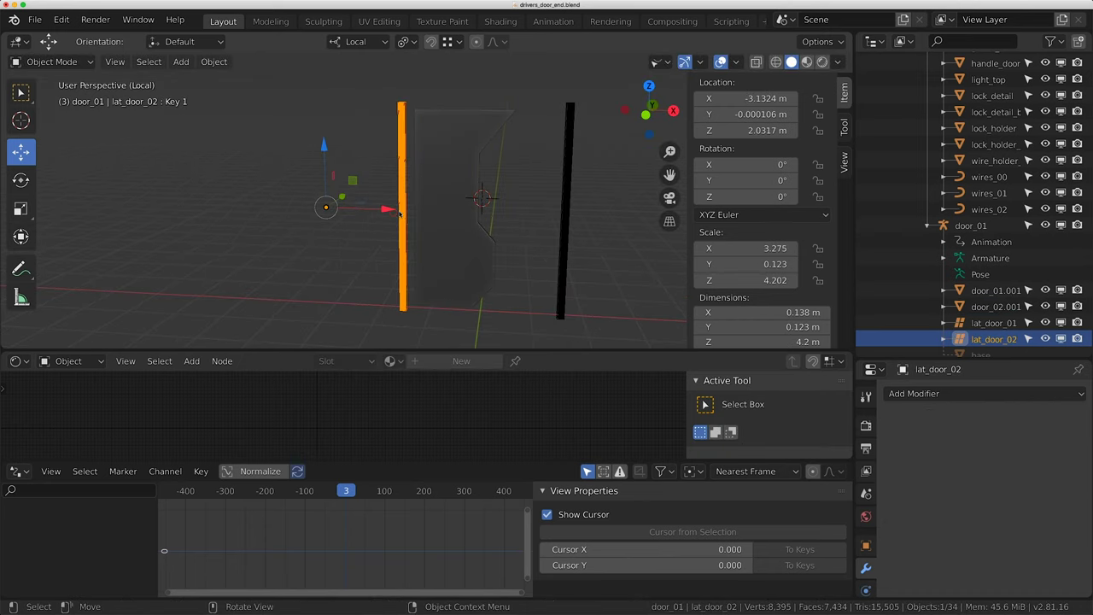
pyautogui.scroll(-4, 861, 564)
pyautogui.click(866, 551)
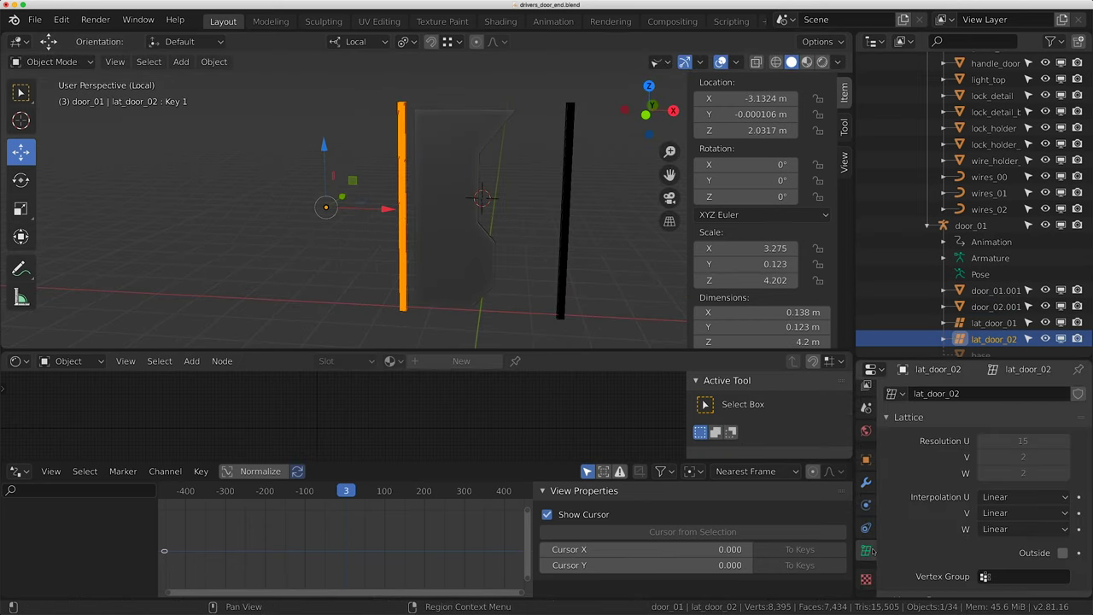
pyautogui.scroll(-5, 1016, 568)
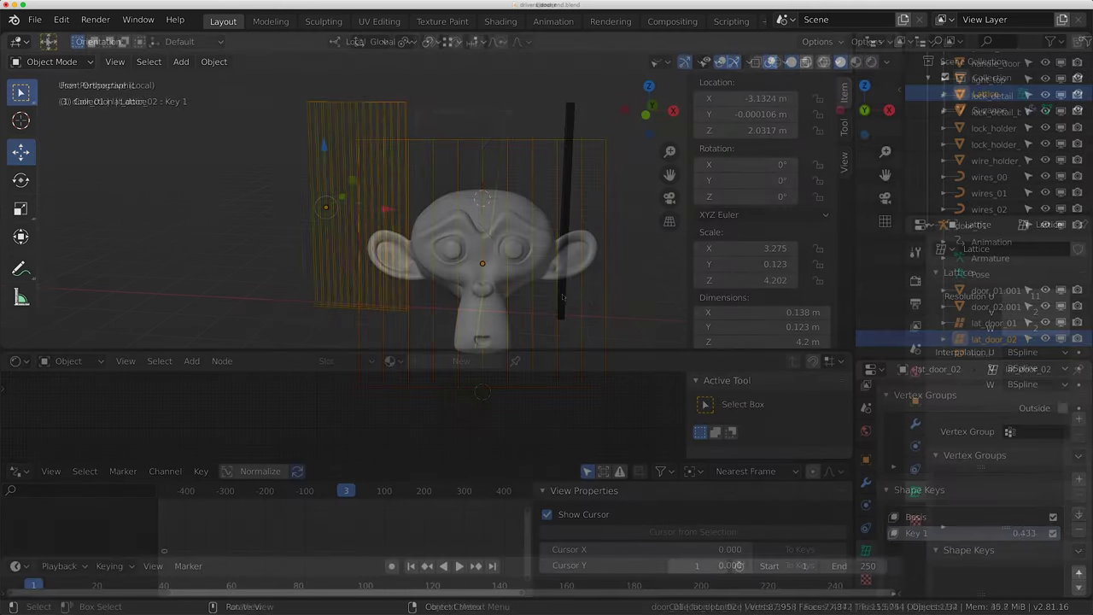
# Add a Lattice modifier to Suzanne with Object set to Lattice, then select the lattice
pyautogui.click(442, 198)
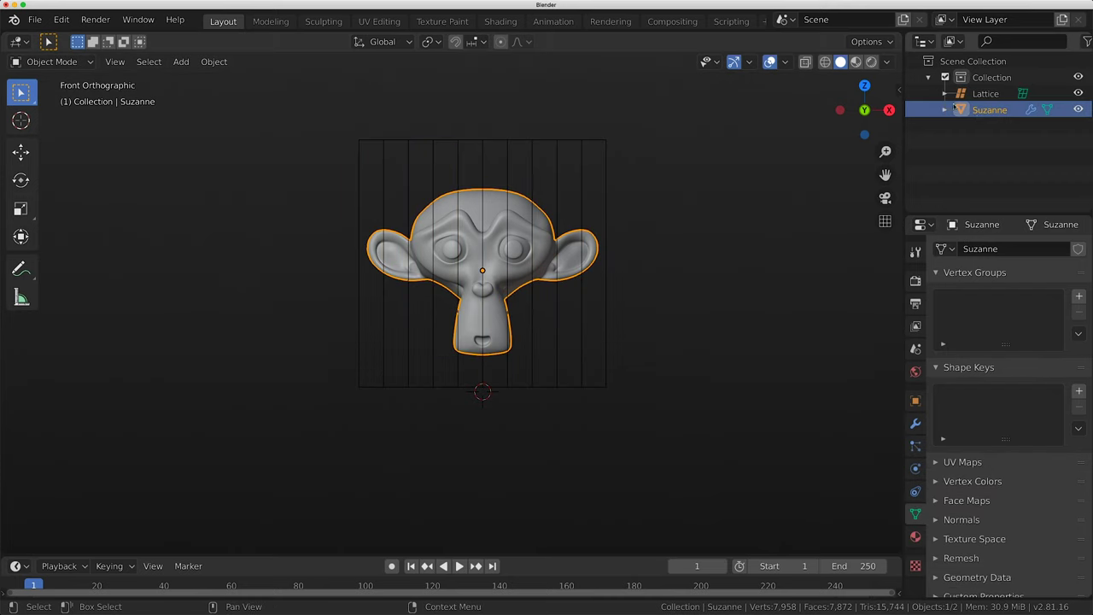
pyautogui.click(915, 424)
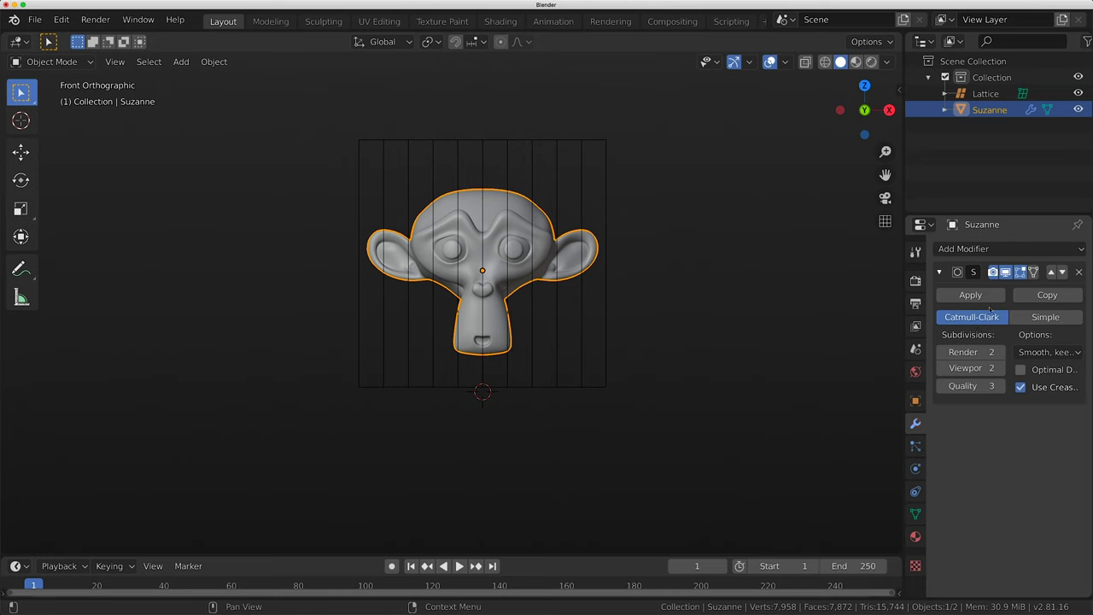
pyautogui.click(951, 250)
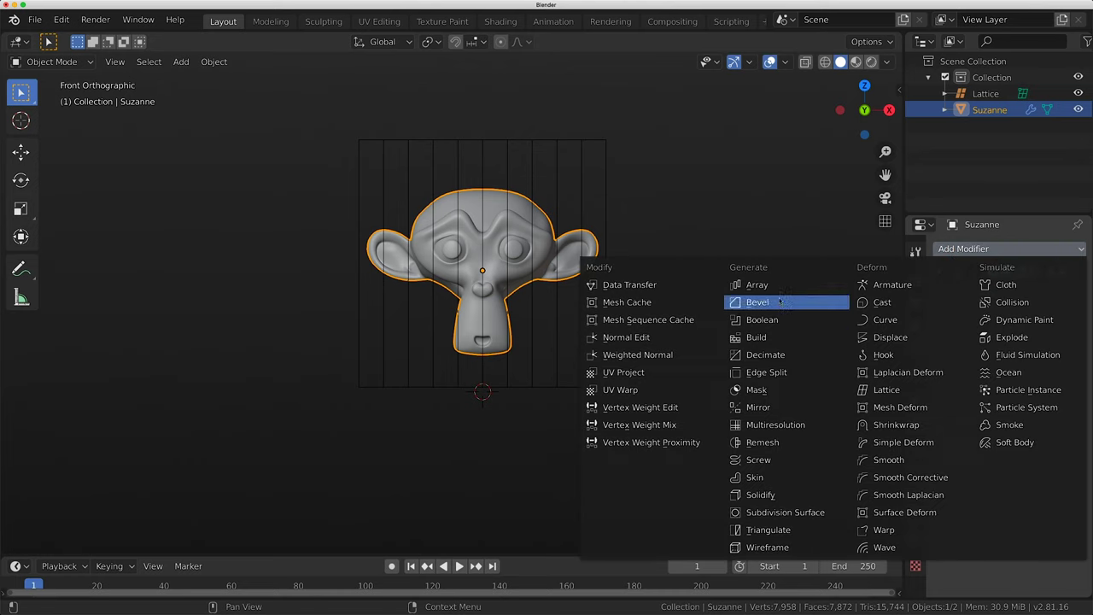
pyautogui.click(887, 389)
pyautogui.click(968, 362)
pyautogui.click(917, 383)
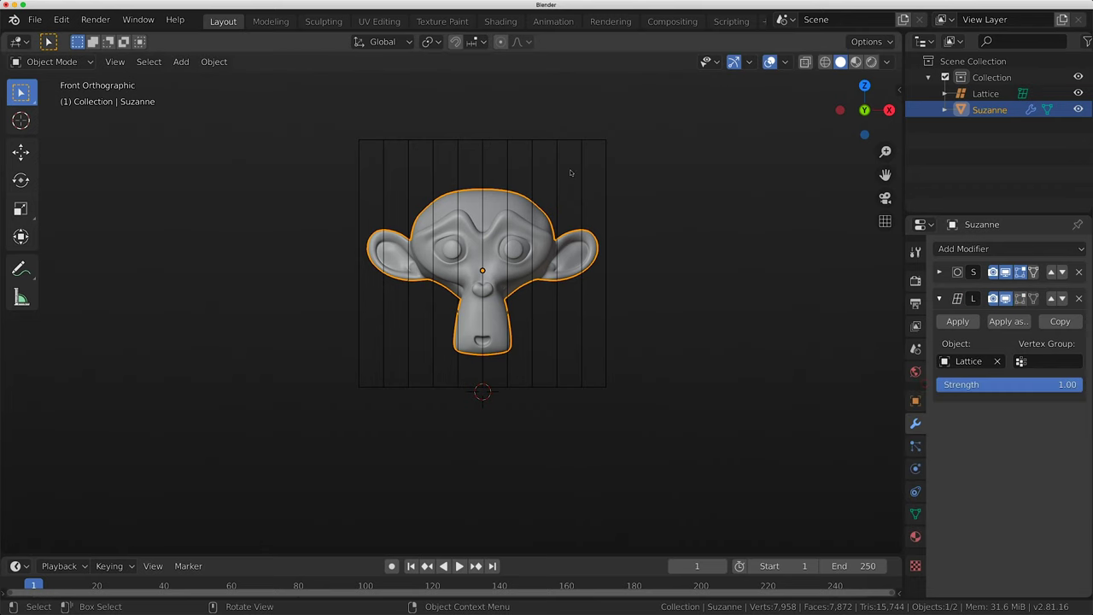
pyautogui.click(583, 141)
# Add Basis and Key 1 shape keys to the lattice
pyautogui.click(916, 492)
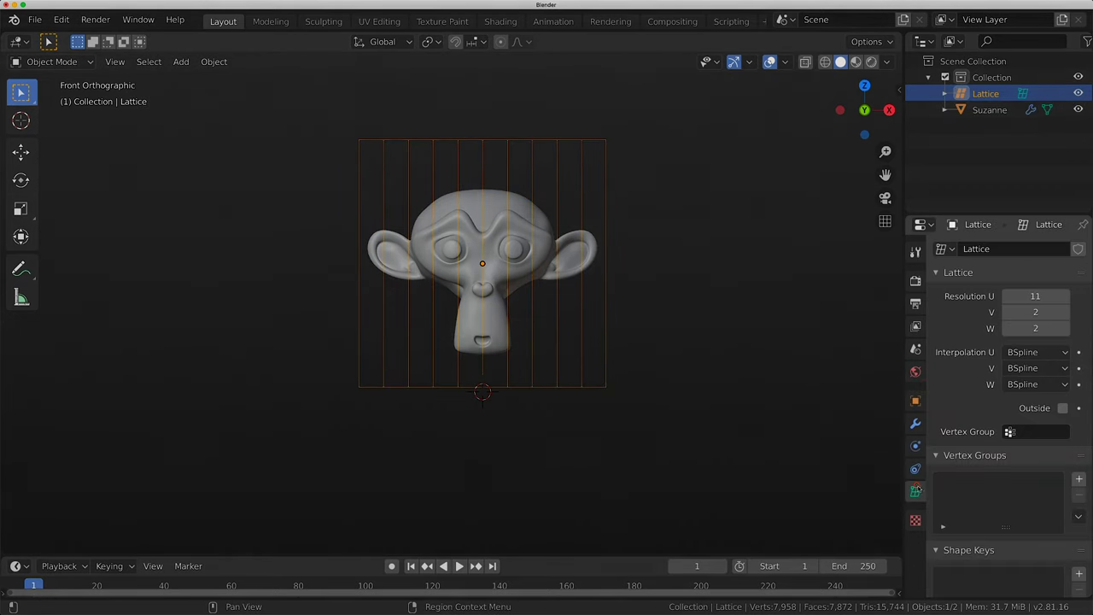
pyautogui.scroll(-2, 1052, 511)
pyautogui.click(1078, 517)
pyautogui.click(1079, 516)
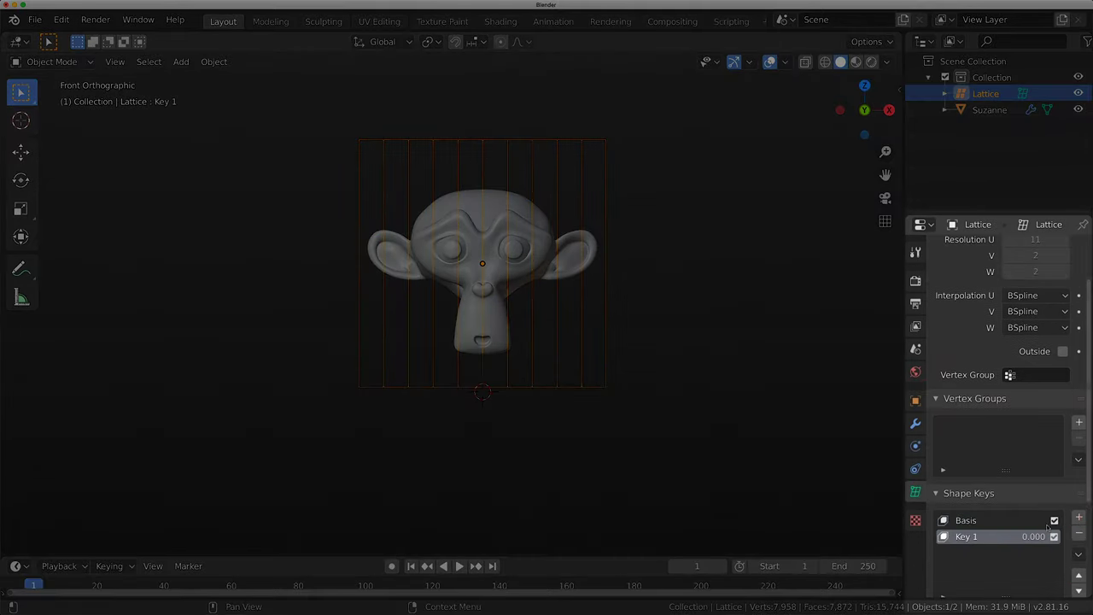
pyautogui.scroll(-2, 1032, 475)
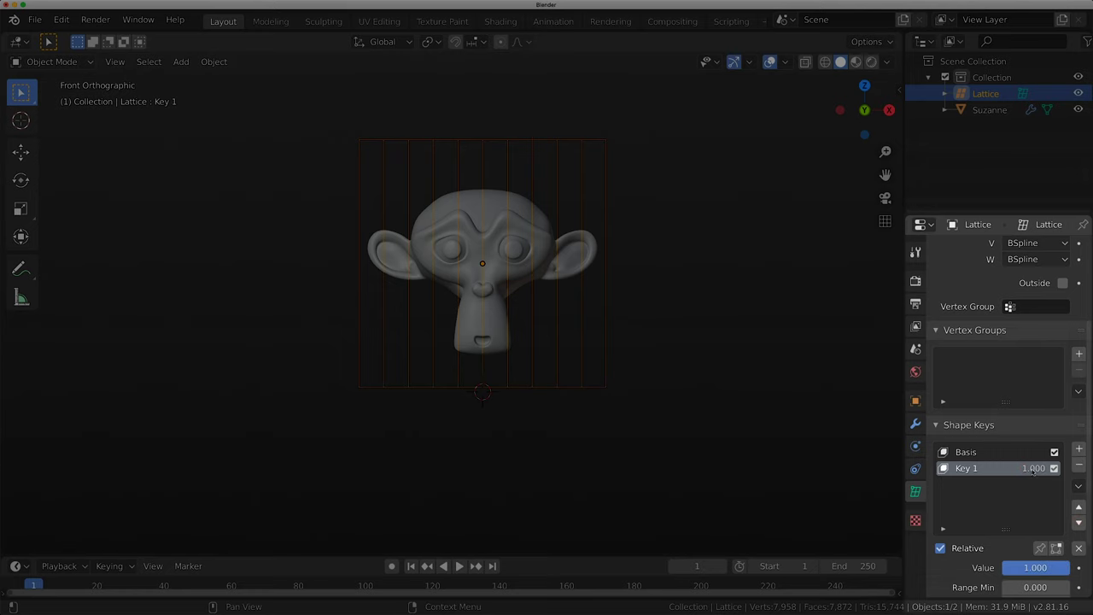
# In Edit Mode, box-select all lattice points and move them along X
pyautogui.press('Tab')
pyautogui.press('b')
pyautogui.moveTo(283, 104); pyautogui.dragTo(595, 465)
pyautogui.press('g')
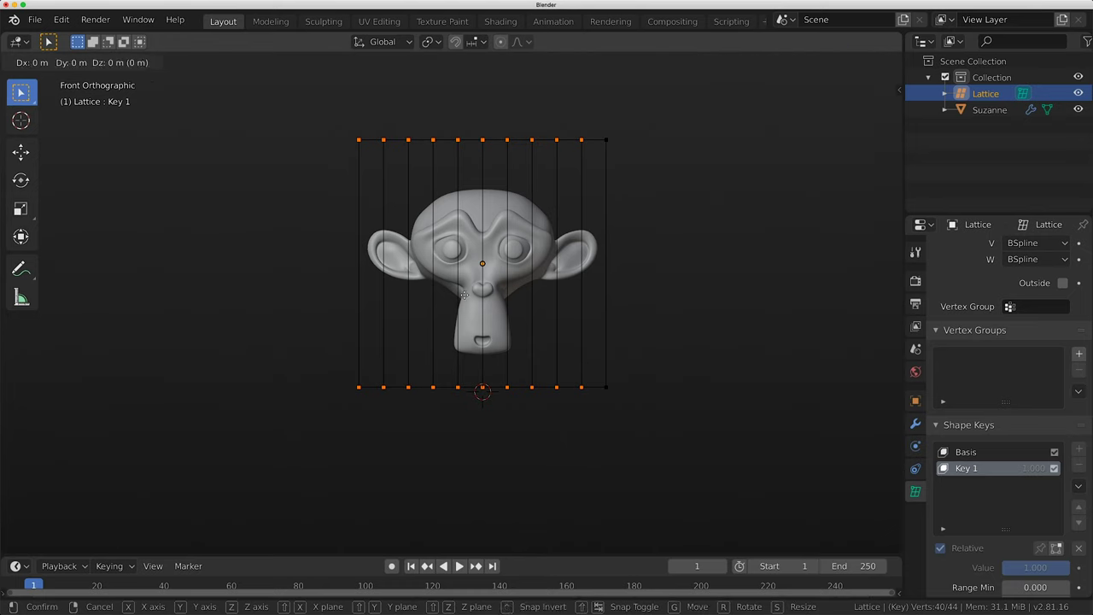
pyautogui.press('y')
pyautogui.press('x')
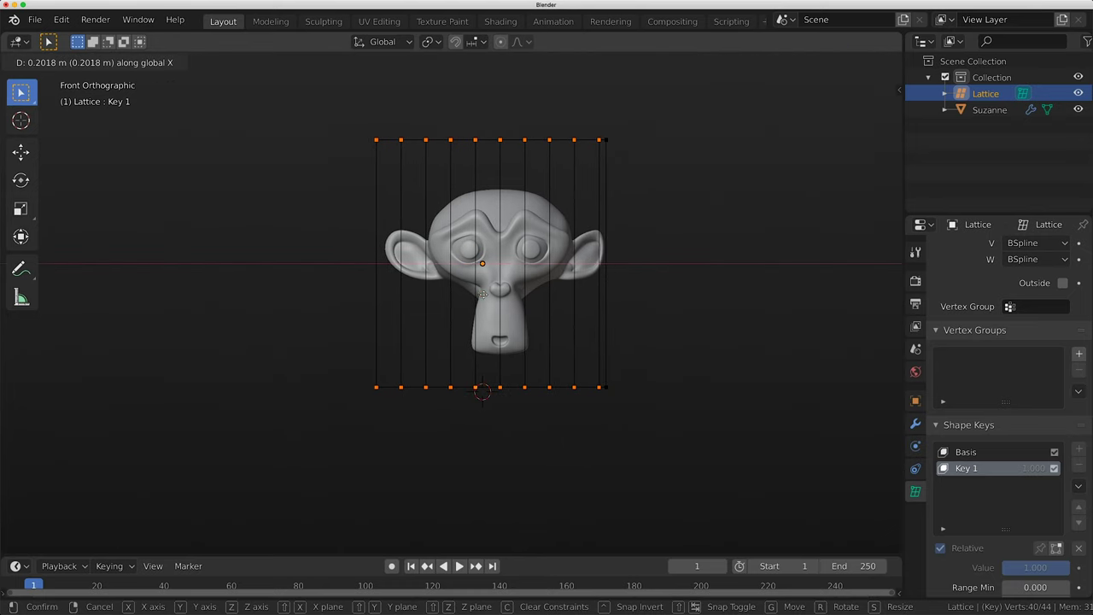
pyautogui.click(511, 295)
pyautogui.scroll(4, 1064, 332)
# Set the lattice's U, V and W interpolation to Linear
pyautogui.click(1024, 352)
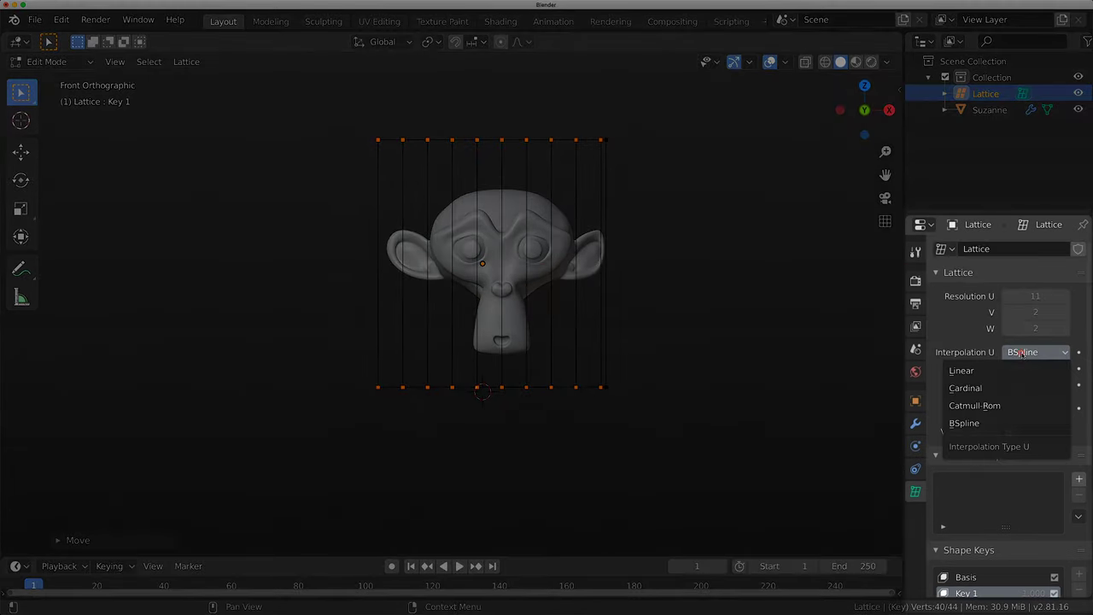
pyautogui.click(1004, 371)
pyautogui.click(1032, 369)
pyautogui.click(1024, 386)
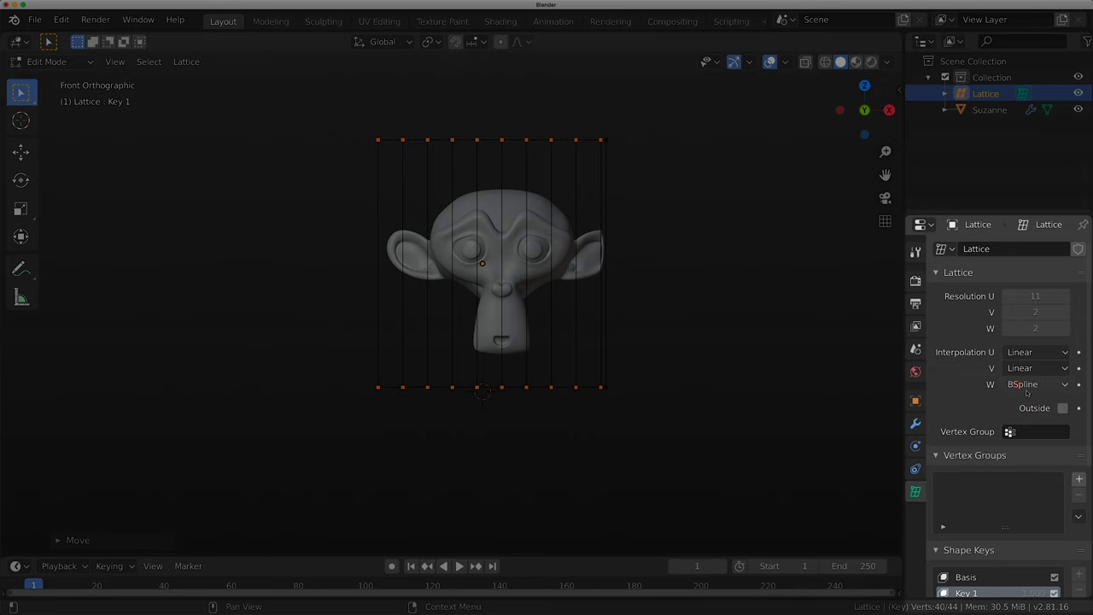
pyautogui.click(1025, 385)
pyautogui.click(964, 403)
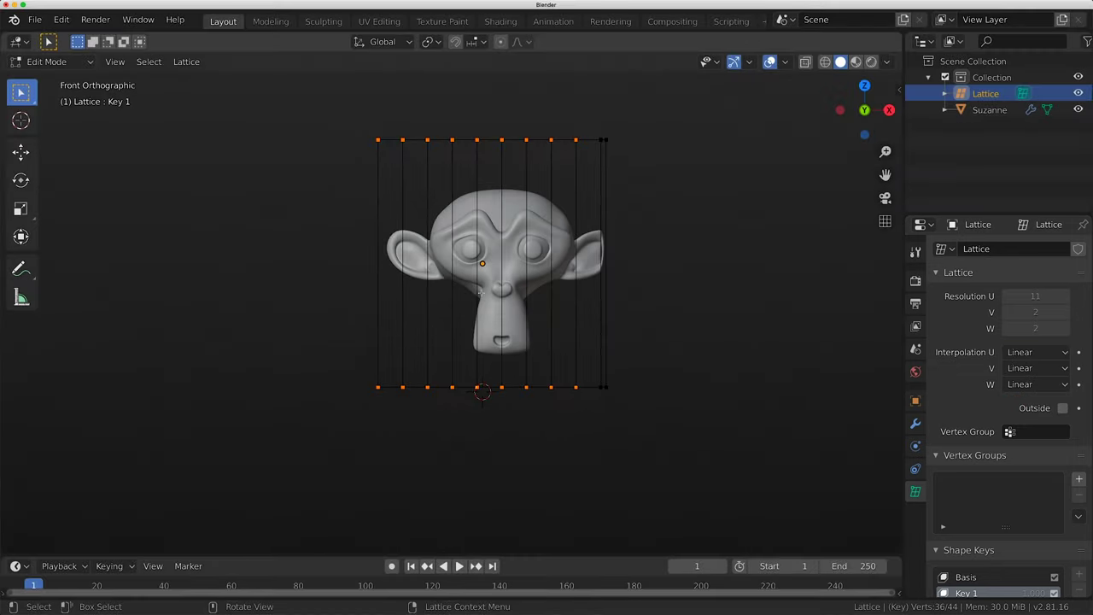
# Shift the points right, squeeze the selected columns along X, then undo the squeeze
pyautogui.press('g')
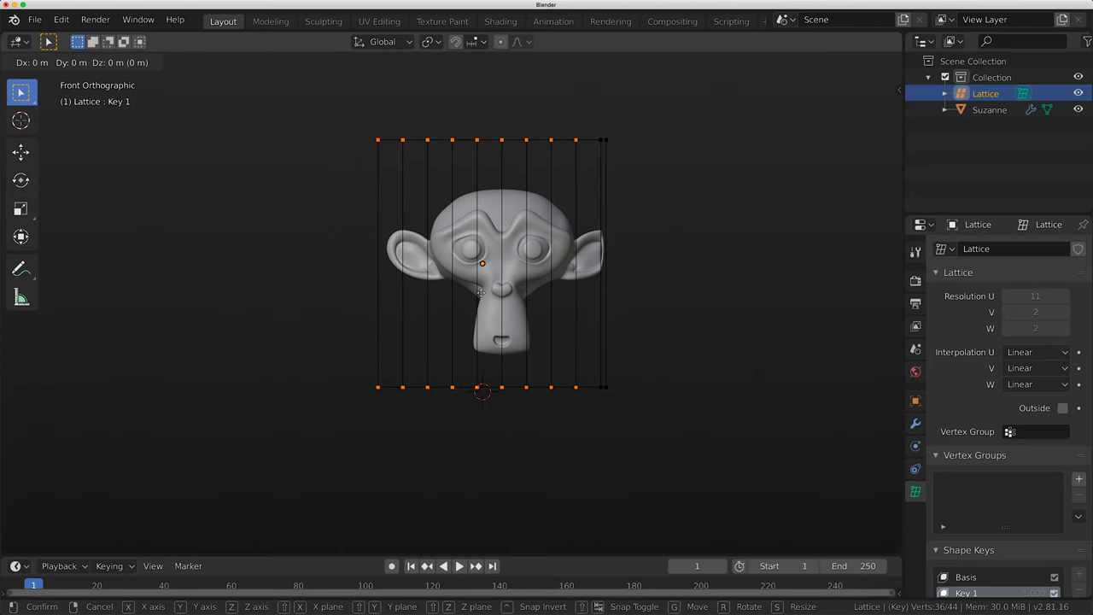
pyautogui.click(500, 291)
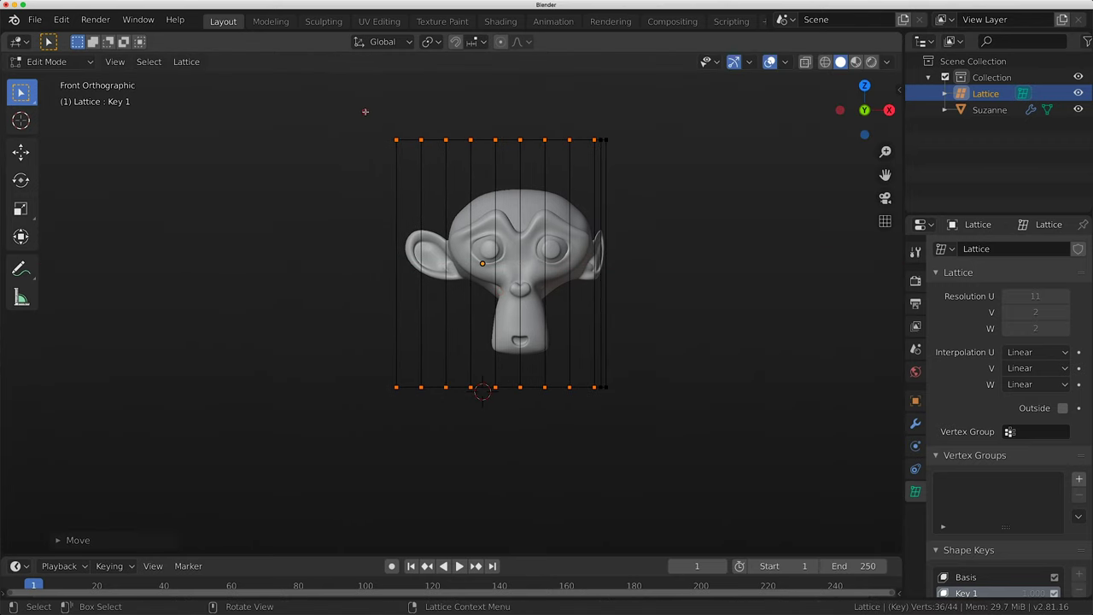
pyautogui.moveTo(335, 98); pyautogui.dragTo(589, 451)
pyautogui.press('s')
pyautogui.press('x')
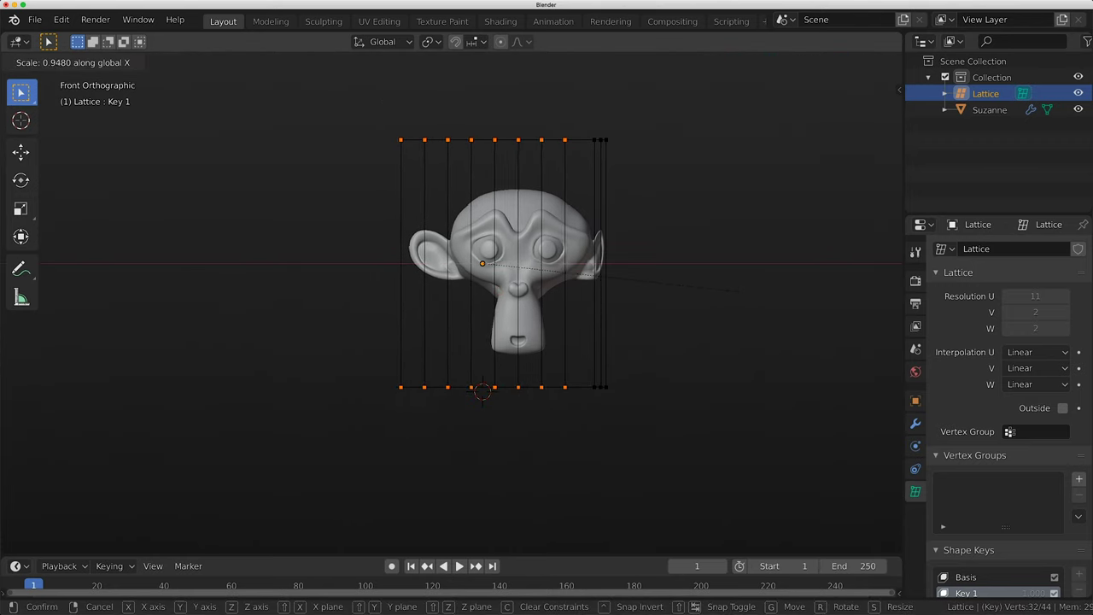
pyautogui.press('Return')
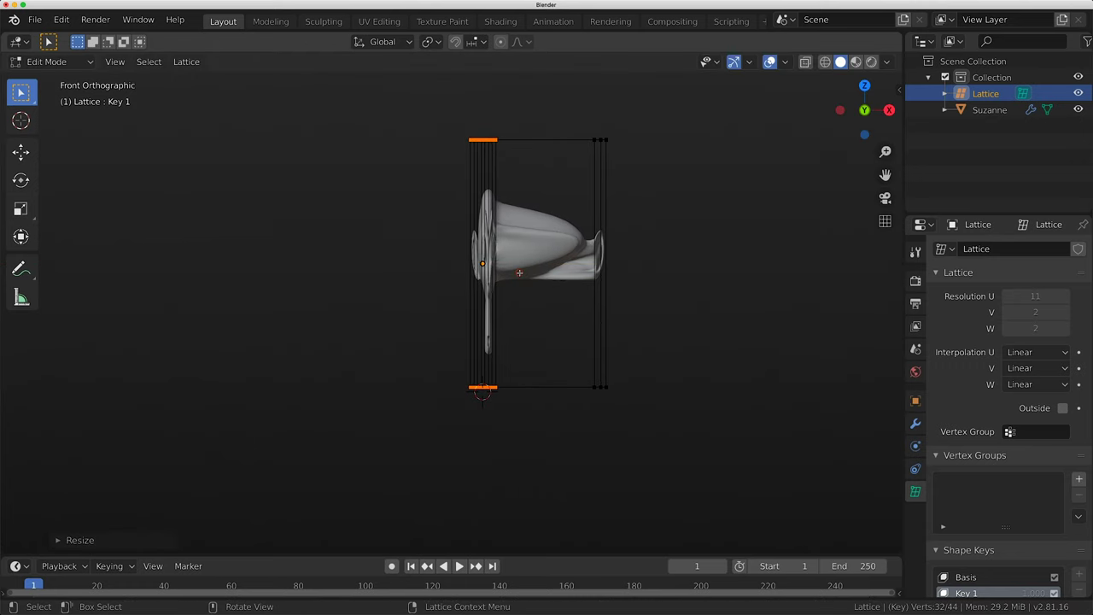
pyautogui.press('g')
pyautogui.press('x')
pyautogui.press('Escape')
pyautogui.hotkey('ctrl', 'z')
pyautogui.hotkey('ctrl', 'z')
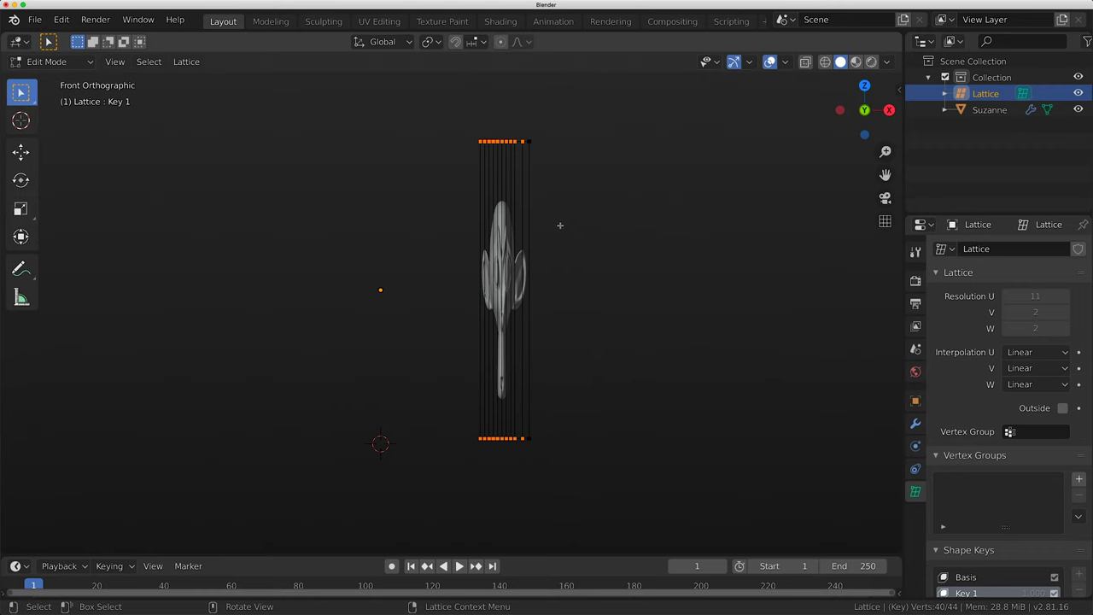
# Re-squeeze the lattice columns along X, shift them along X, and return to Object Mode
pyautogui.press('s')
pyautogui.press('x')
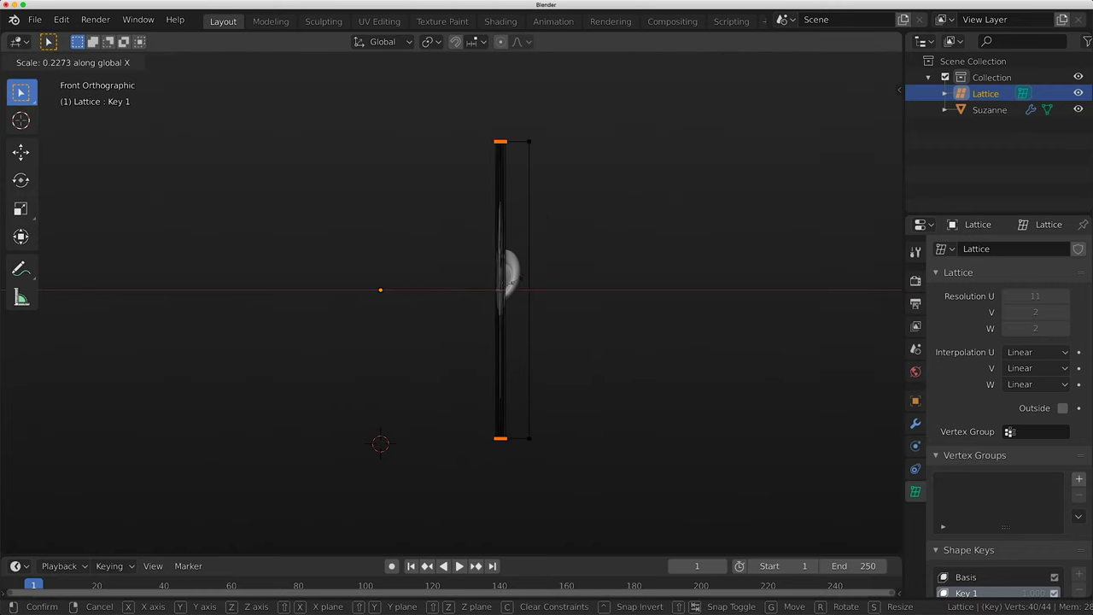
pyautogui.press('Return')
pyautogui.press('g')
pyautogui.press('x')
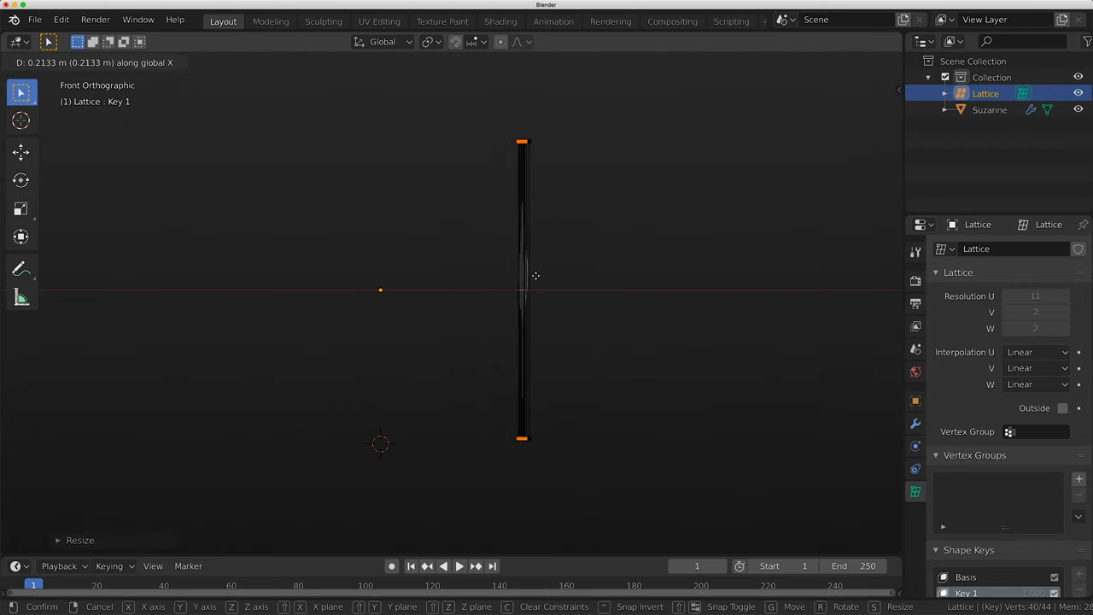
pyautogui.press('Return')
pyautogui.press('Tab')
# Preview Key 1 by sliding its value to zero and back to full
pyautogui.scroll(-4, 1056, 529)
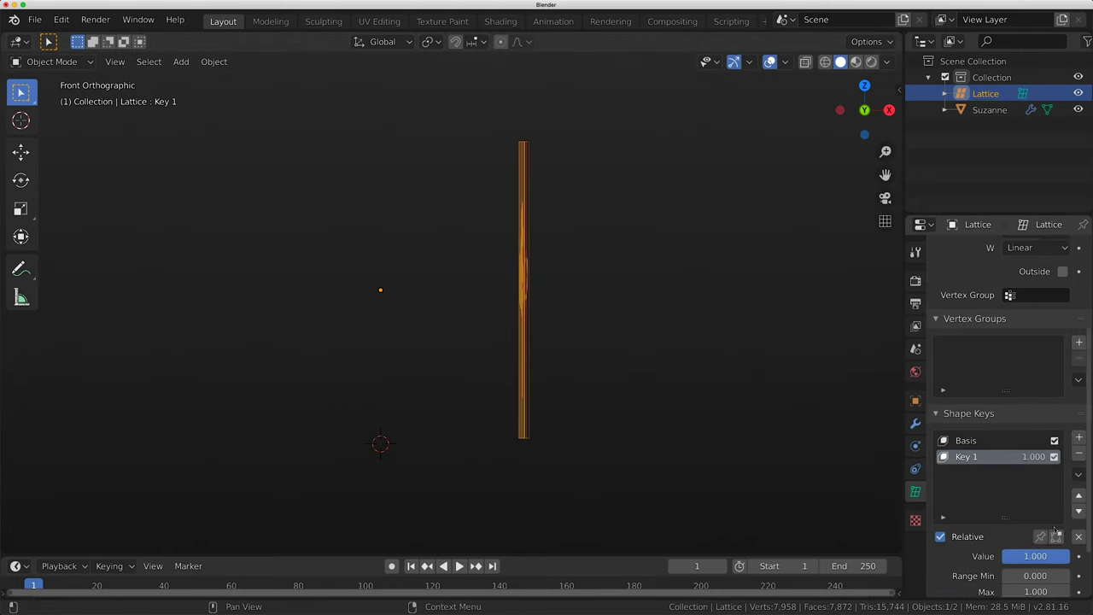
pyautogui.scroll(-1, 1056, 532)
pyautogui.moveTo(1036, 443); pyautogui.dragTo(993, 442)
pyautogui.moveTo(1035, 539); pyautogui.dragTo(1078, 539)
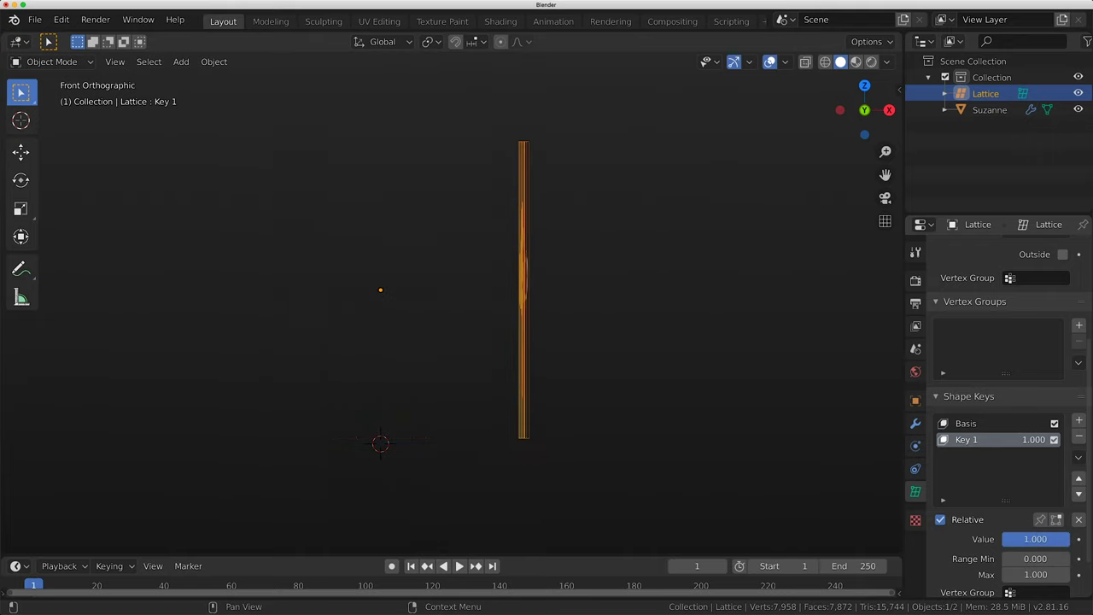
# Set Key 1 to 1.000 to collapse the lattice, then start moving it along X
pyautogui.keyDown('shift'); pyautogui.moveTo(566, 280); pyautogui.dragTo(729, 287, button='middle'); pyautogui.keyUp('shift')
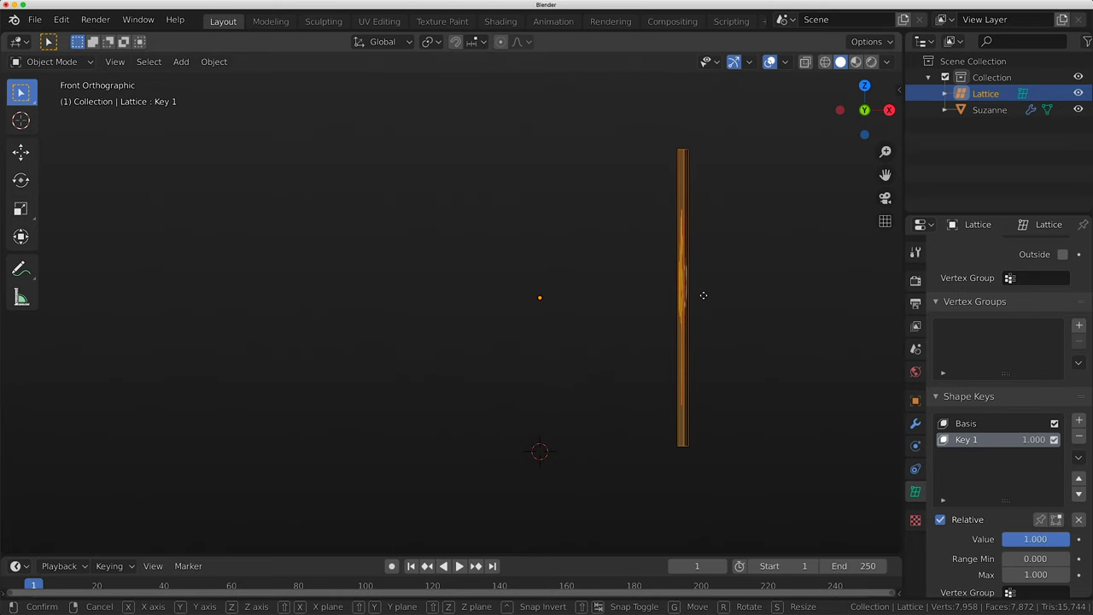
pyautogui.press('g')
pyautogui.press('x')
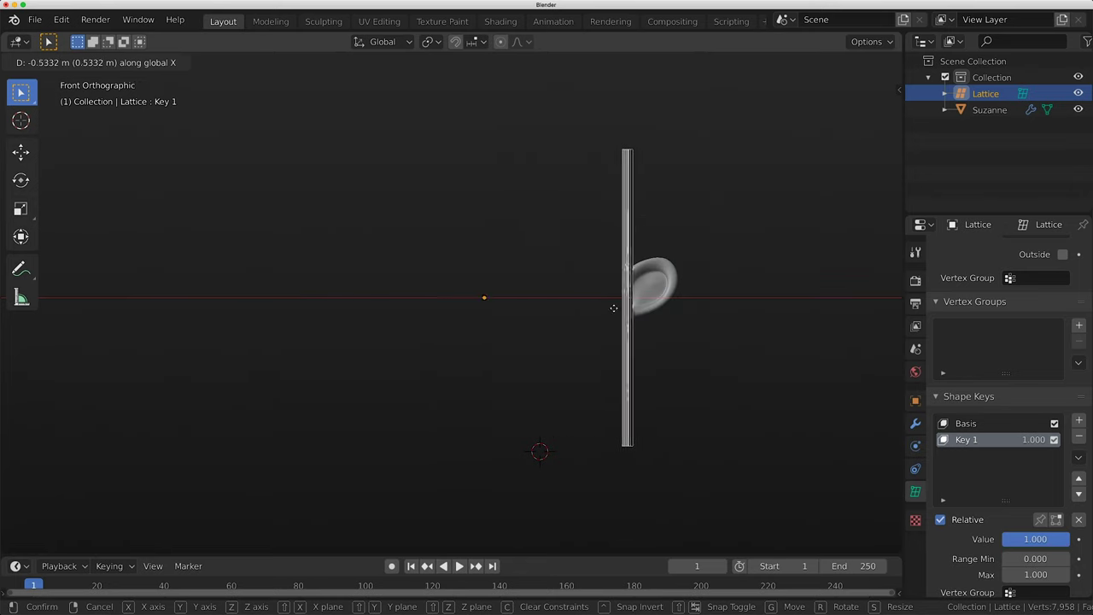
# Place the lattice left of Suzanne, then try moving Suzanne along X and cancel
pyautogui.click(339, 248)
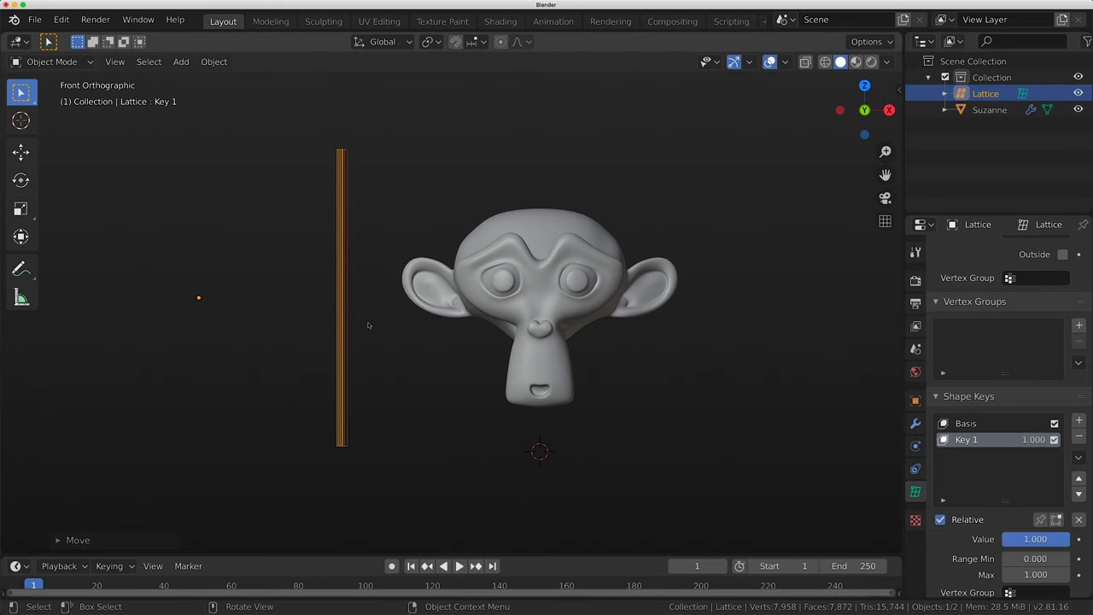
pyautogui.click(531, 258)
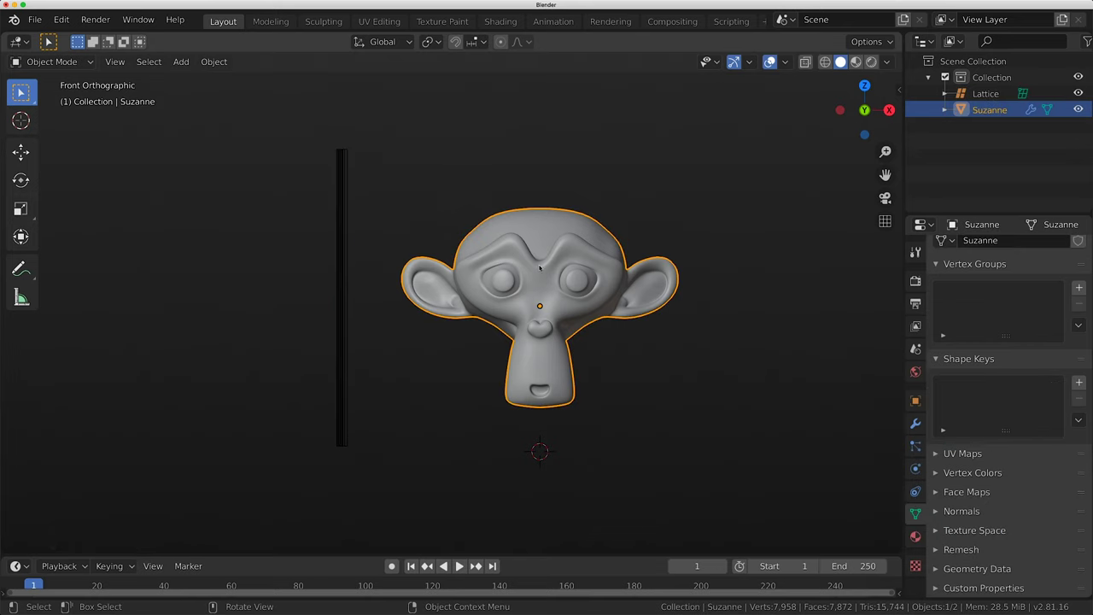
pyautogui.press('g')
pyautogui.press('x')
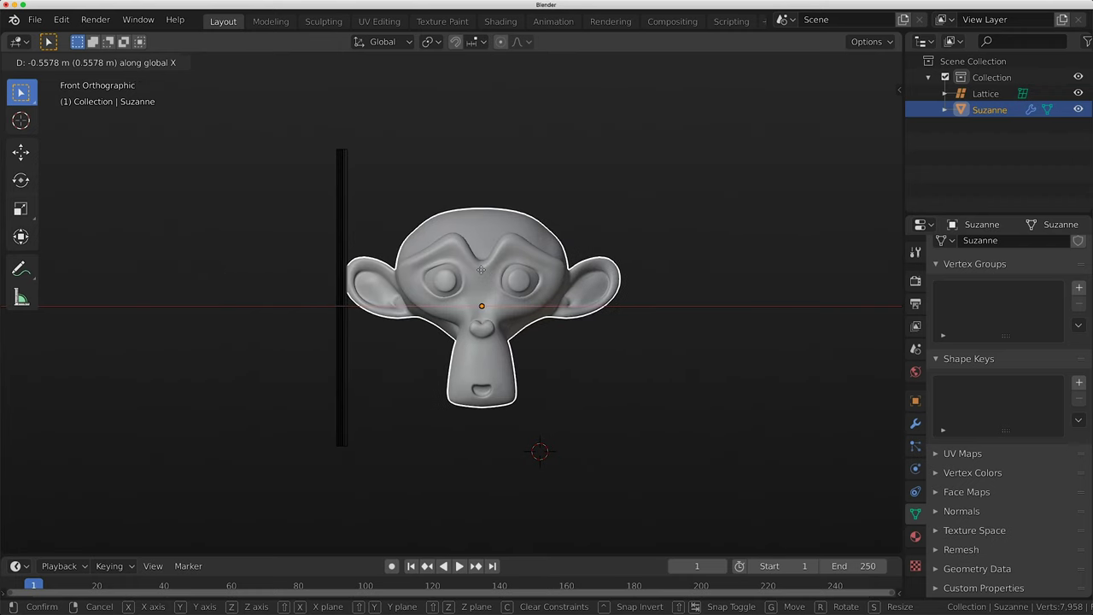
pyautogui.rightClick(481, 271)
# Scale Suzanne's whole mesh down in Edit Mode and return to Object Mode
pyautogui.press('Tab')
pyautogui.press('s')
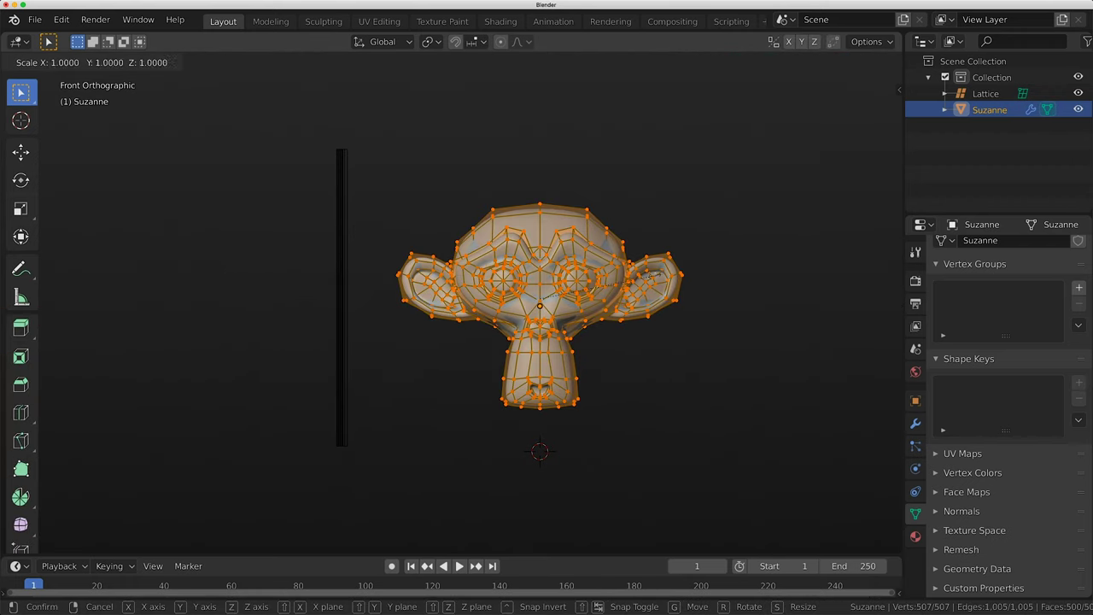
pyautogui.press('Return')
pyautogui.press('Tab')
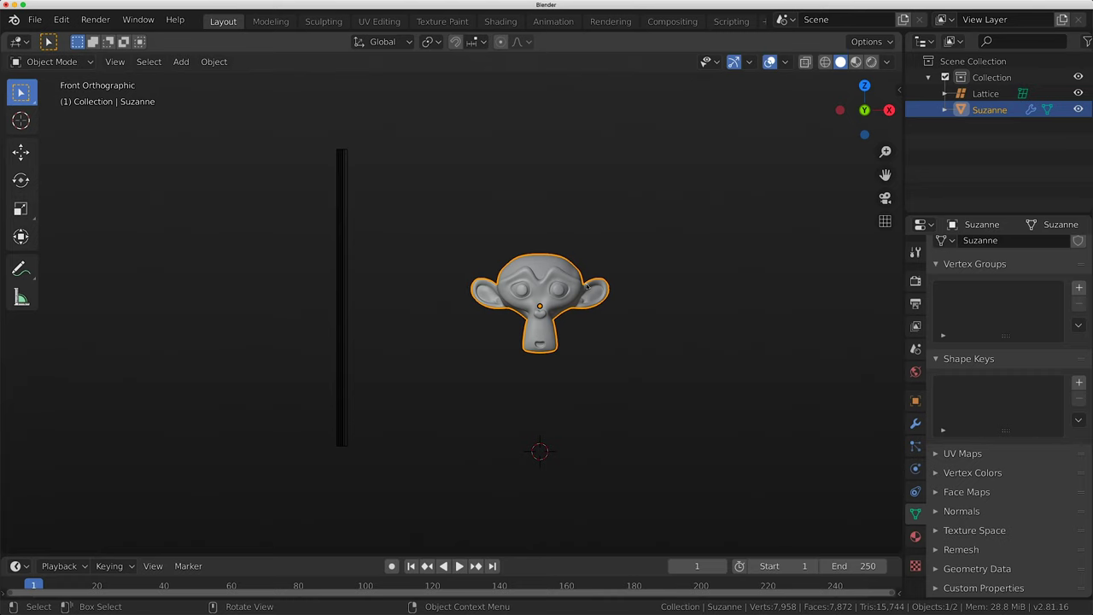
# Reposition Suzanne and make six duplicates, Suzanne.001 to Suzanne.006, scattered around her
pyautogui.press('g')
pyautogui.click(511, 191)
pyautogui.hotkey('shift', 'd')
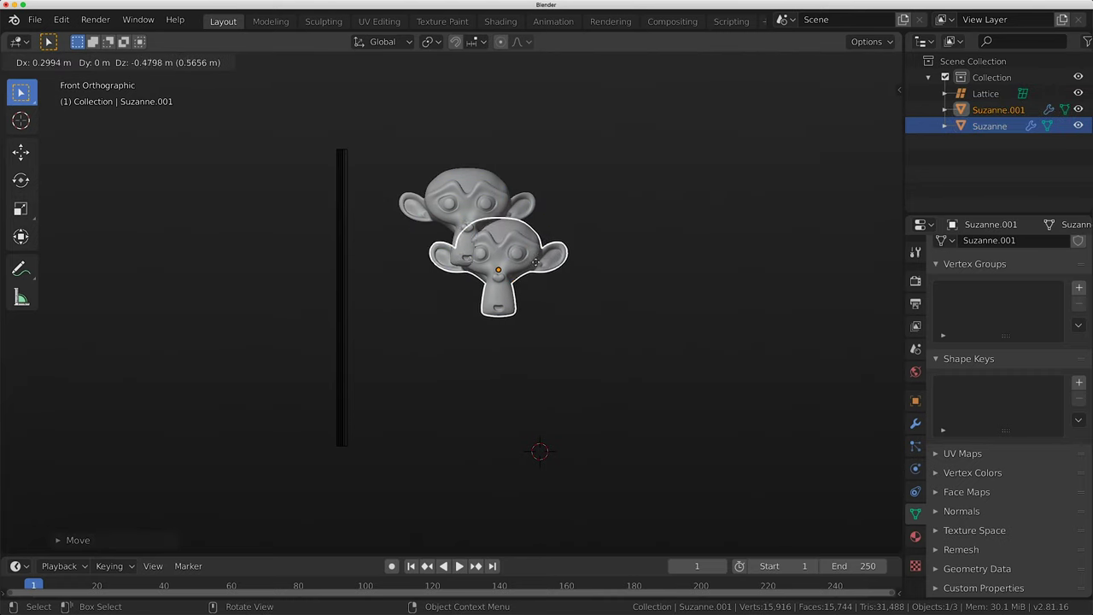
pyautogui.click(542, 275)
pyautogui.hotkey('shift', 'd')
pyautogui.click(474, 320)
pyautogui.hotkey('shift', 'd')
pyautogui.click(563, 364)
pyautogui.hotkey('shift', 'd')
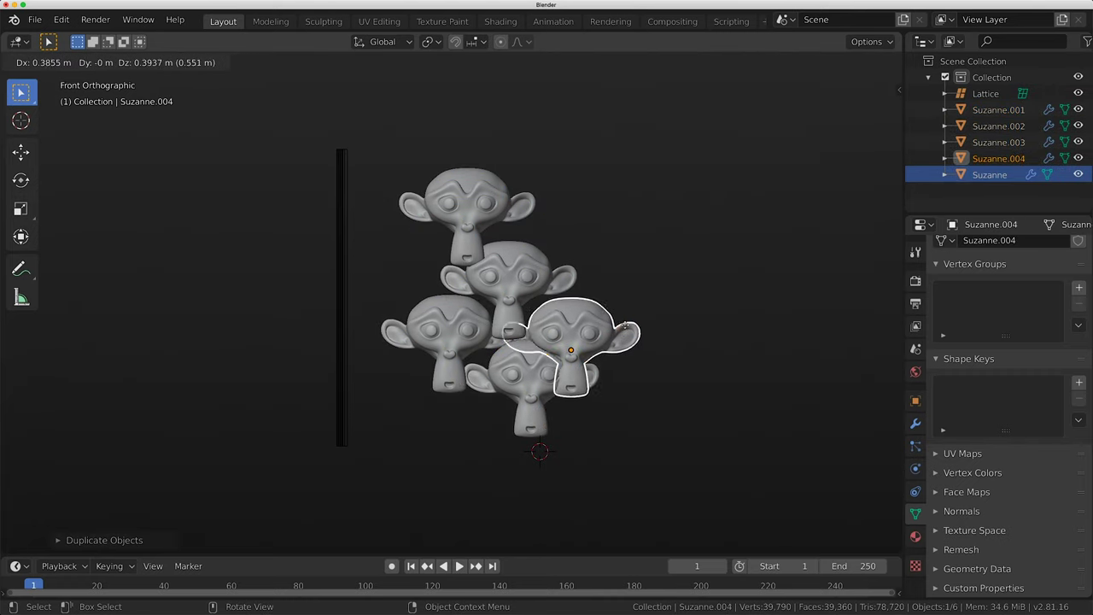
pyautogui.click(618, 318)
pyautogui.hotkey('shift', 'd')
pyautogui.click(659, 223)
pyautogui.hotkey('shift', 'd')
pyautogui.click(595, 193)
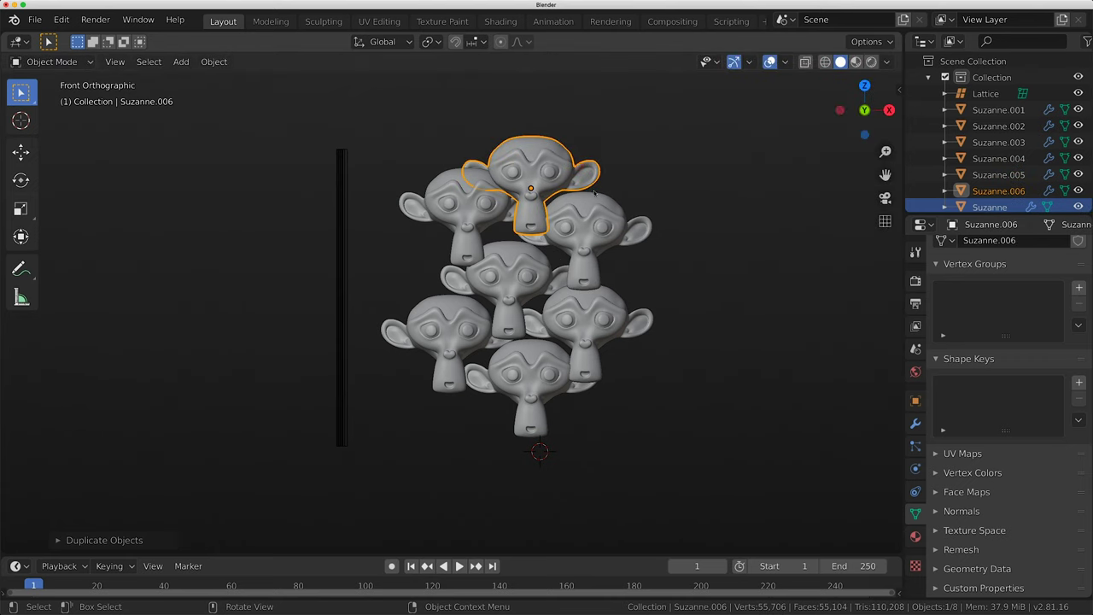
# Box-select all seven Suzannes and slide them along X toward the flattened lattice
pyautogui.click(915, 423)
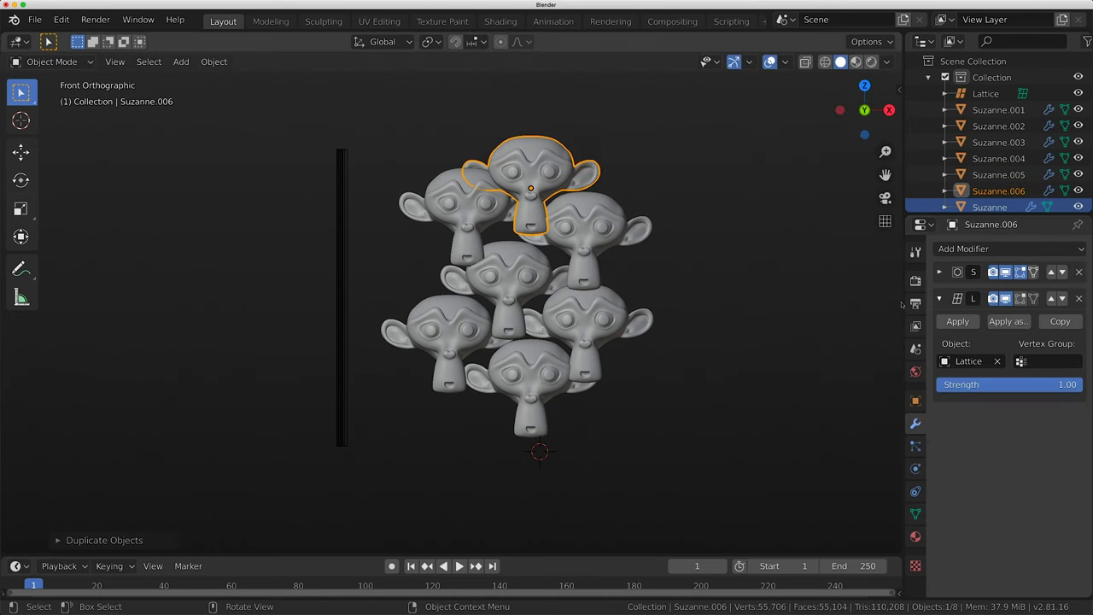
pyautogui.moveTo(906, 304); pyautogui.dragTo(808, 303)
pyautogui.moveTo(560, 160); pyautogui.dragTo(380, 451)
pyautogui.press('g')
pyautogui.press('x')
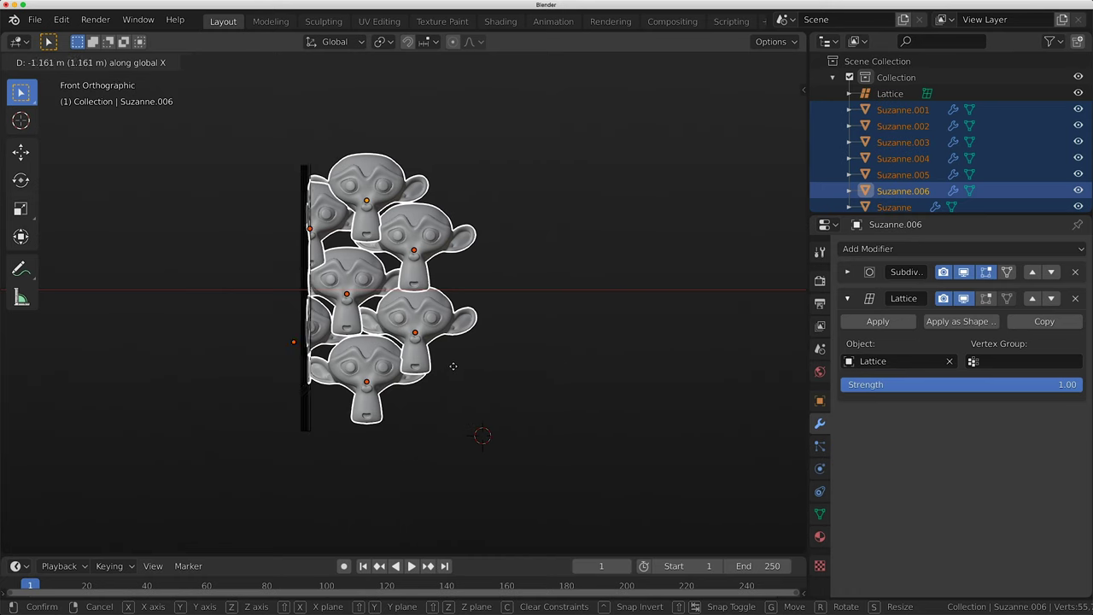
pyautogui.click(575, 358)
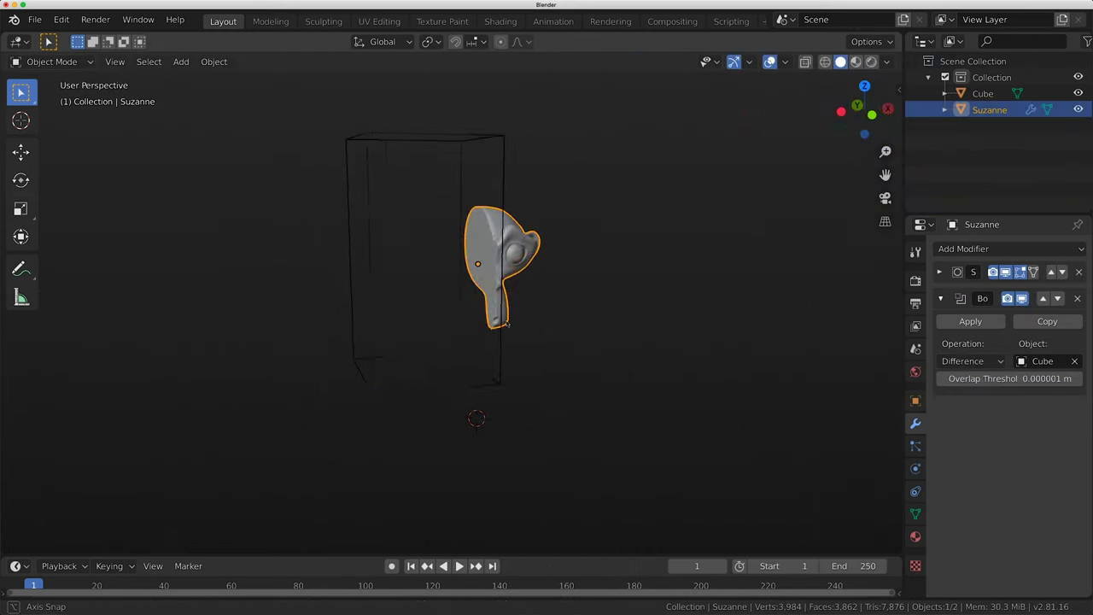
# Move Suzanne along X fully clear of the boolean cube
pyautogui.moveTo(507, 325); pyautogui.dragTo(483, 284, button='middle')
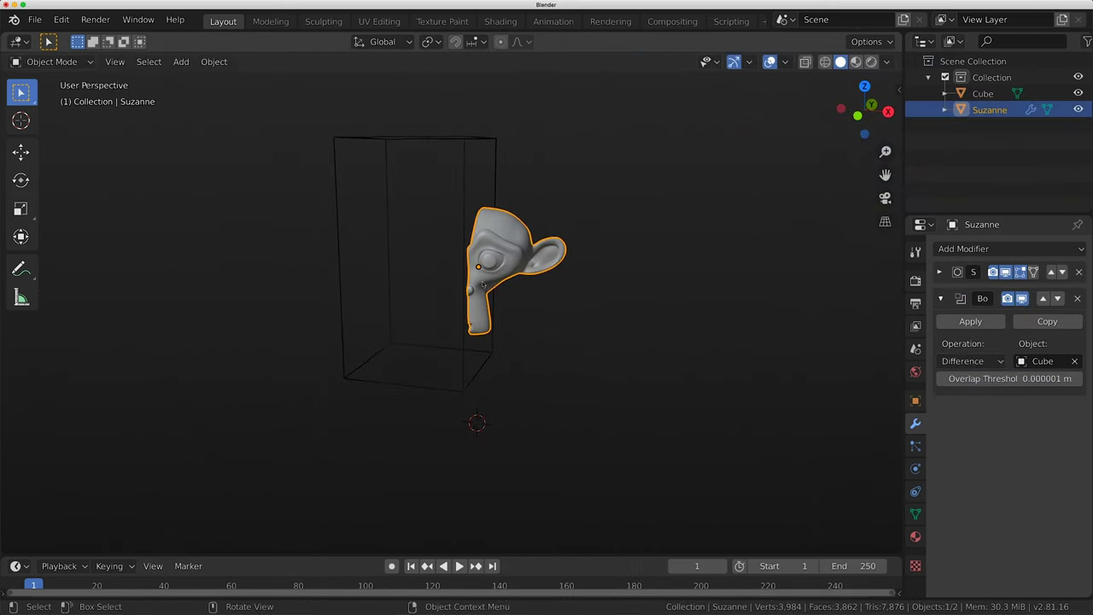
pyautogui.press('g')
pyautogui.press('x')
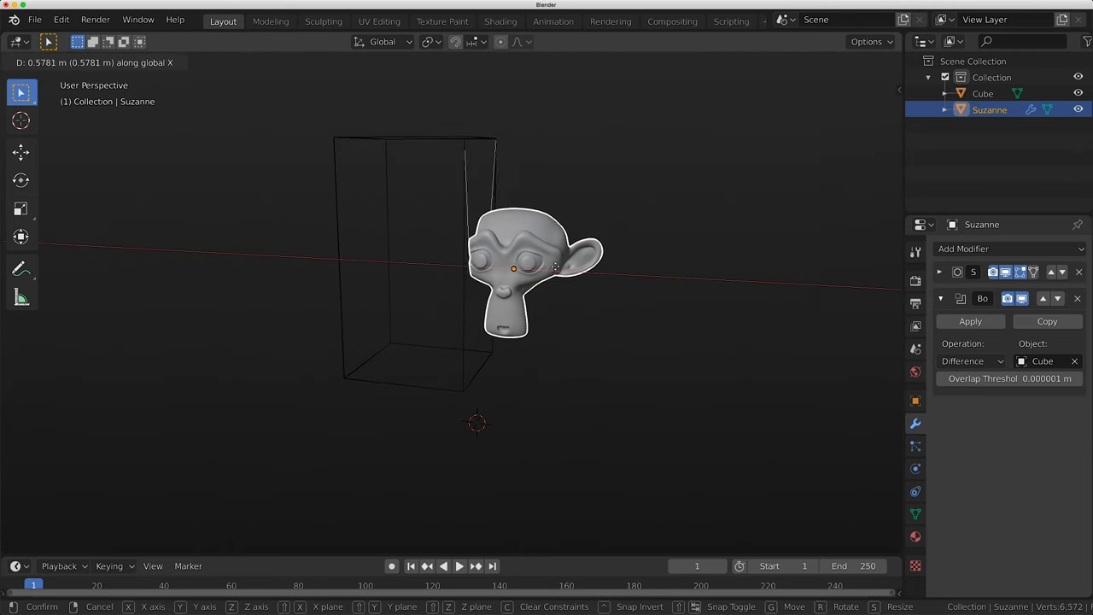
pyautogui.click(475, 146)
pyautogui.click(444, 120)
# Switch the Cube's viewport display to Solid, then back to Wire
pyautogui.click(442, 136)
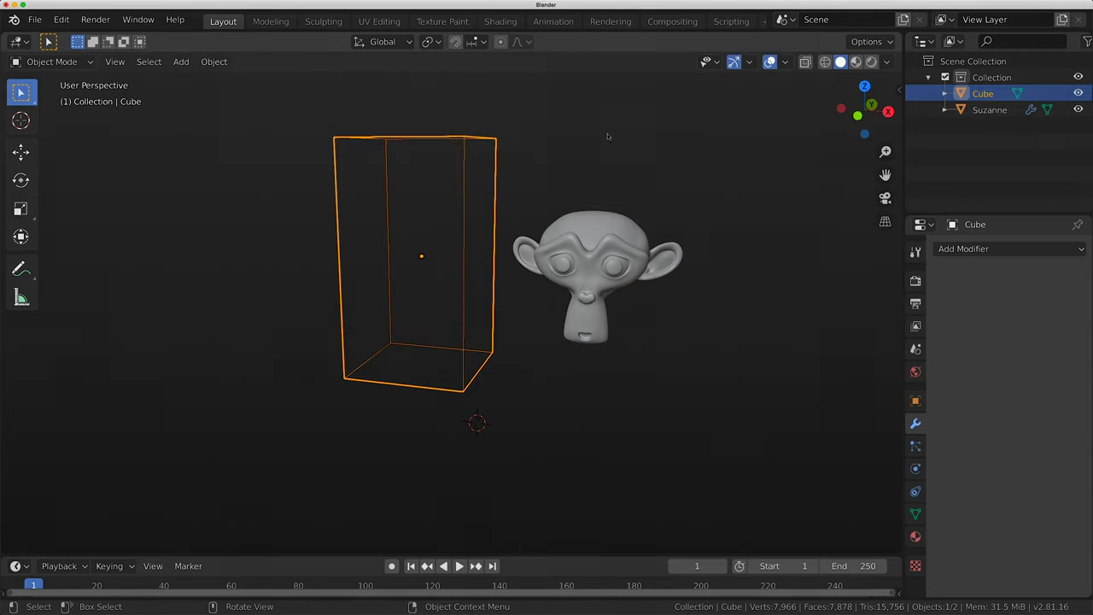
pyautogui.click(915, 402)
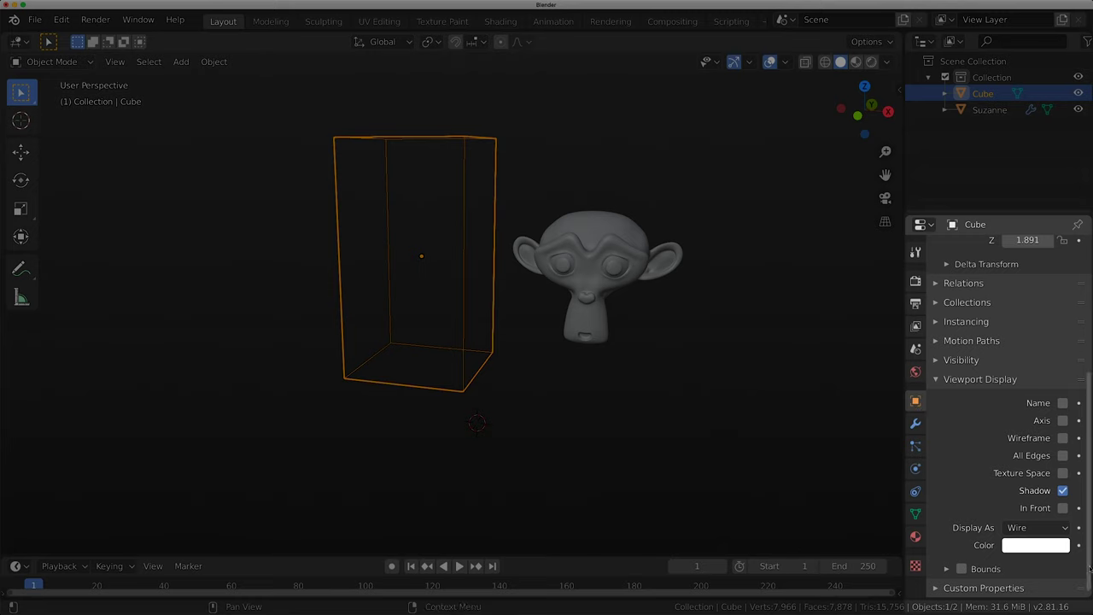
pyautogui.click(1045, 528)
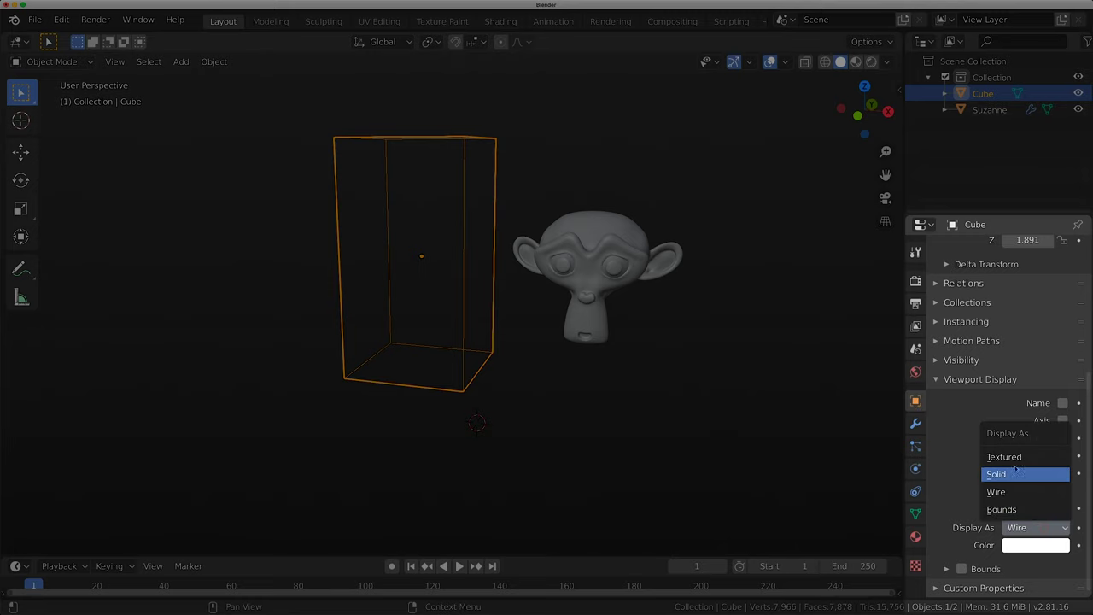
pyautogui.click(1011, 475)
pyautogui.click(1046, 528)
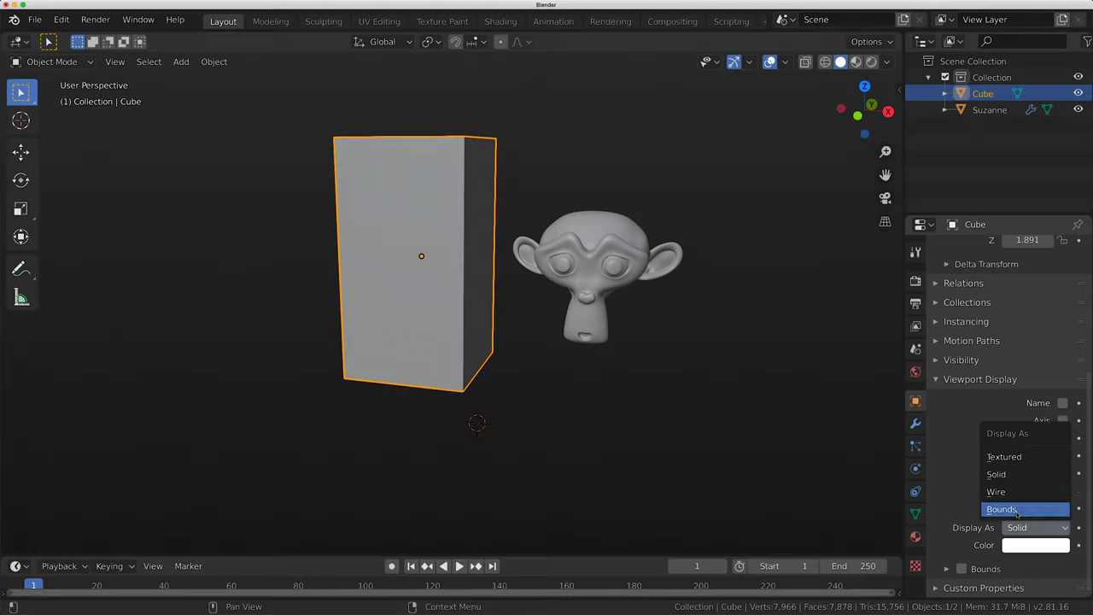
pyautogui.click(1035, 527)
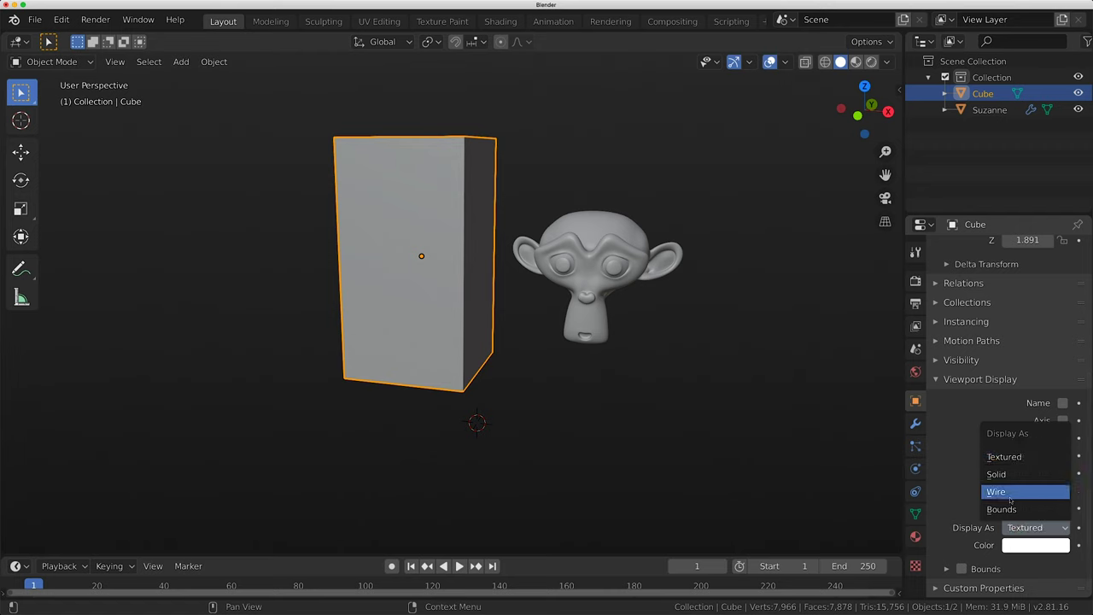
pyautogui.click(1012, 486)
# Select Suzanne and show her Subdivision and Boolean Difference modifier stack
pyautogui.click(634, 254)
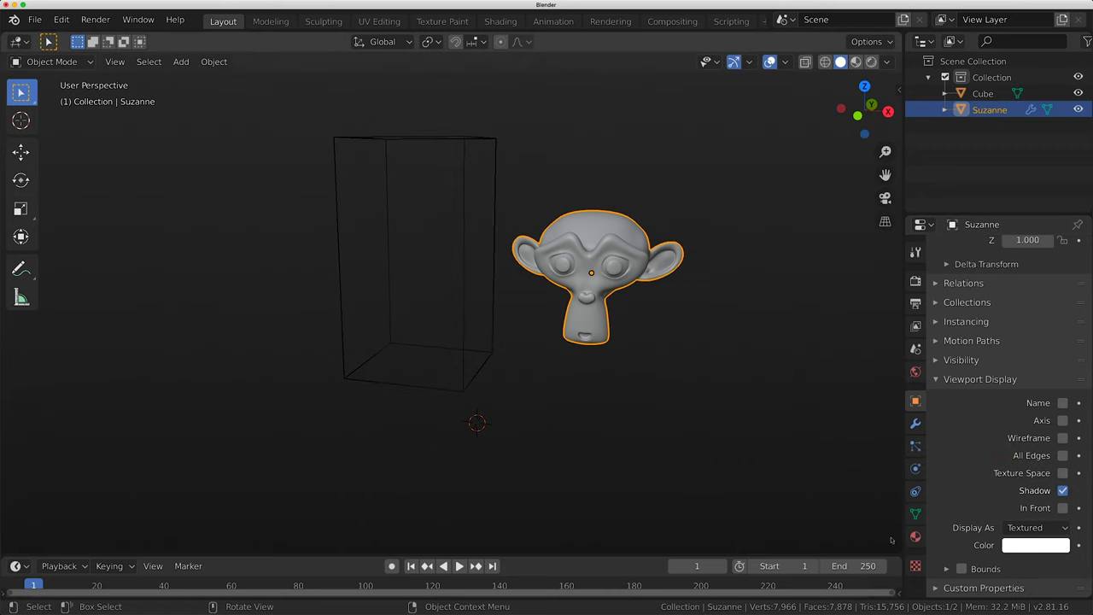
pyautogui.click(915, 423)
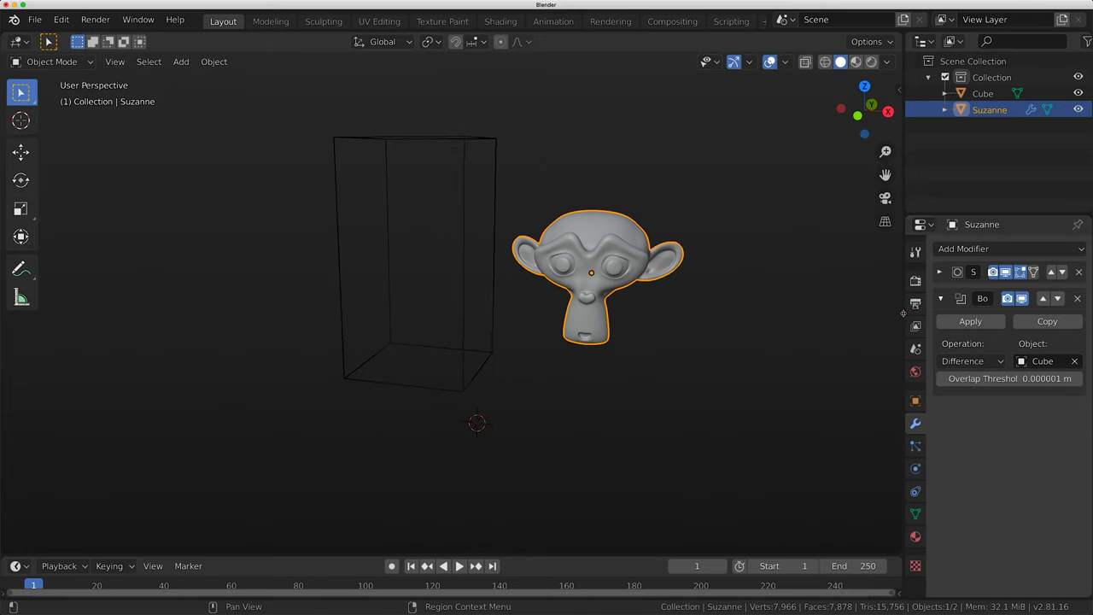
pyautogui.moveTo(902, 313); pyautogui.dragTo(778, 314)
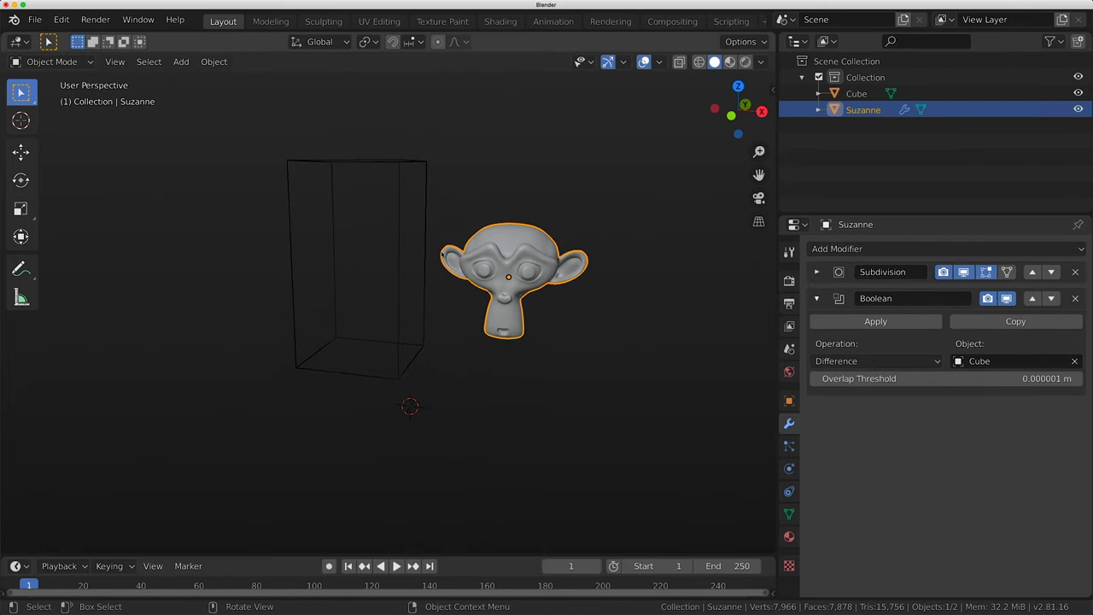
# Move Suzanne along X so it sits partly inside the boolean cube
pyautogui.moveTo(443, 252); pyautogui.dragTo(461, 288, button='middle')
pyautogui.press('g')
pyautogui.press('x')
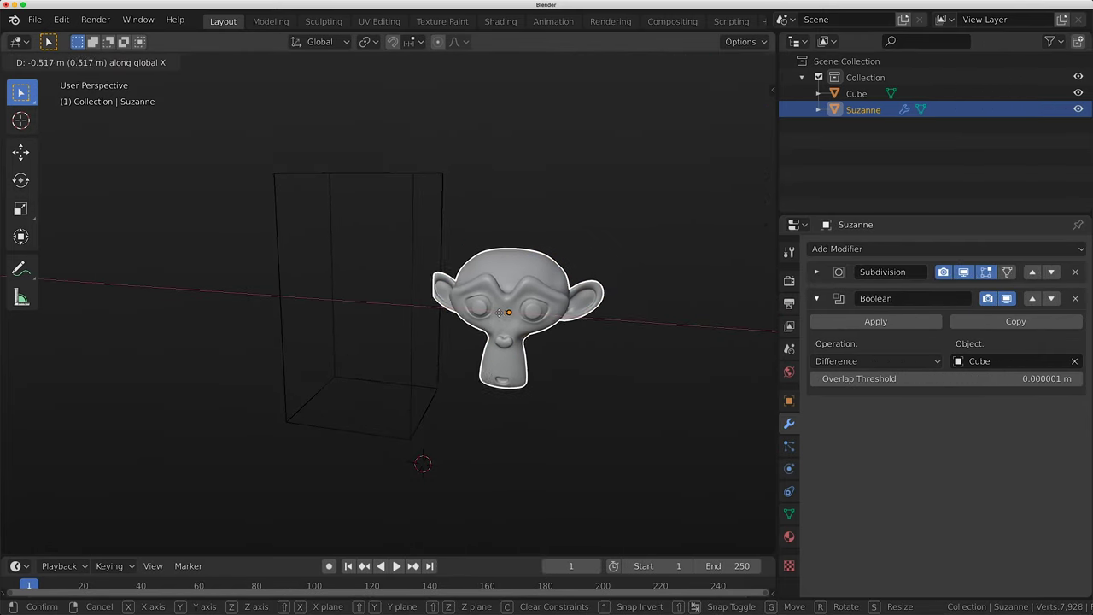
pyautogui.click(457, 308)
# Inspect the boolean cut, then slide Suzanne further into the cube along X
pyautogui.moveTo(461, 306); pyautogui.dragTo(500, 262, button='middle')
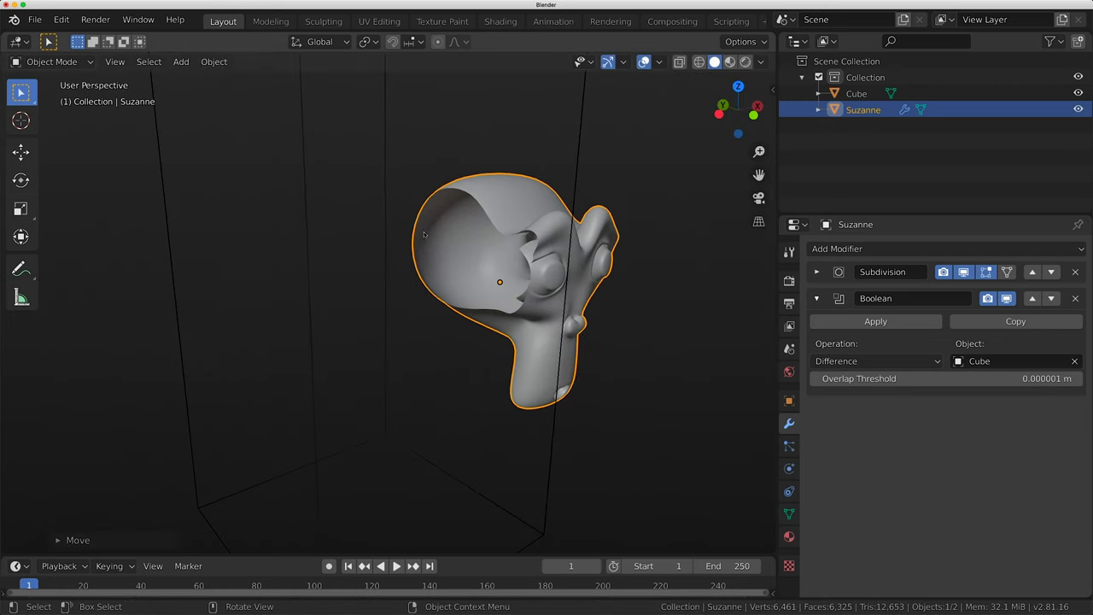
pyautogui.moveTo(424, 235); pyautogui.dragTo(449, 308, button='middle')
pyautogui.press('g')
pyautogui.press('x')
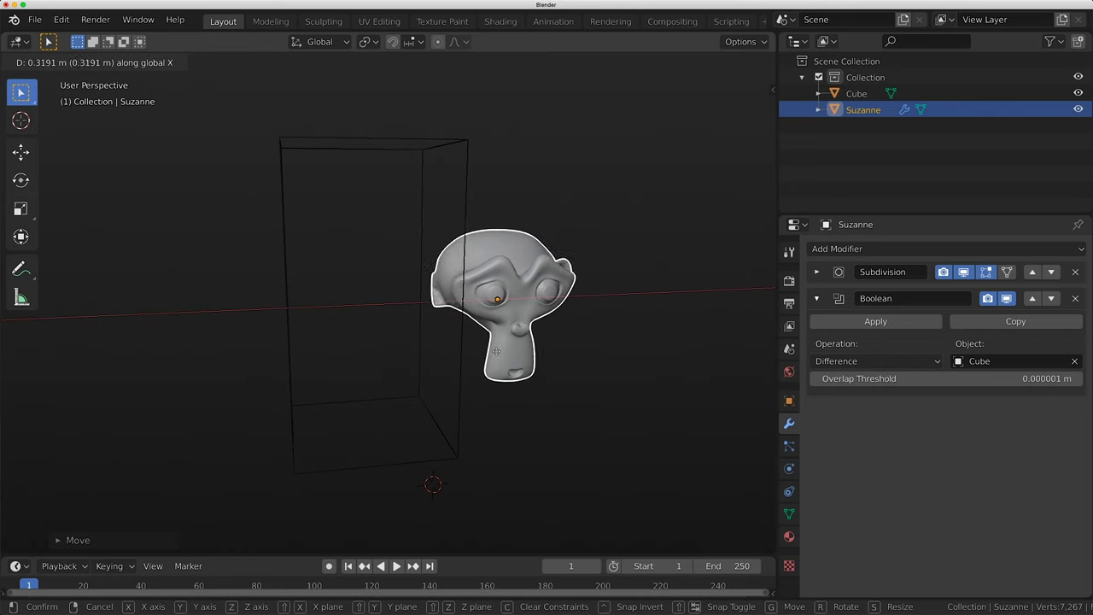
pyautogui.click(398, 355)
# Shift Suzanne deeper into the cube along X and orbit around the cut head
pyautogui.moveTo(490, 341); pyautogui.dragTo(442, 337, button='middle')
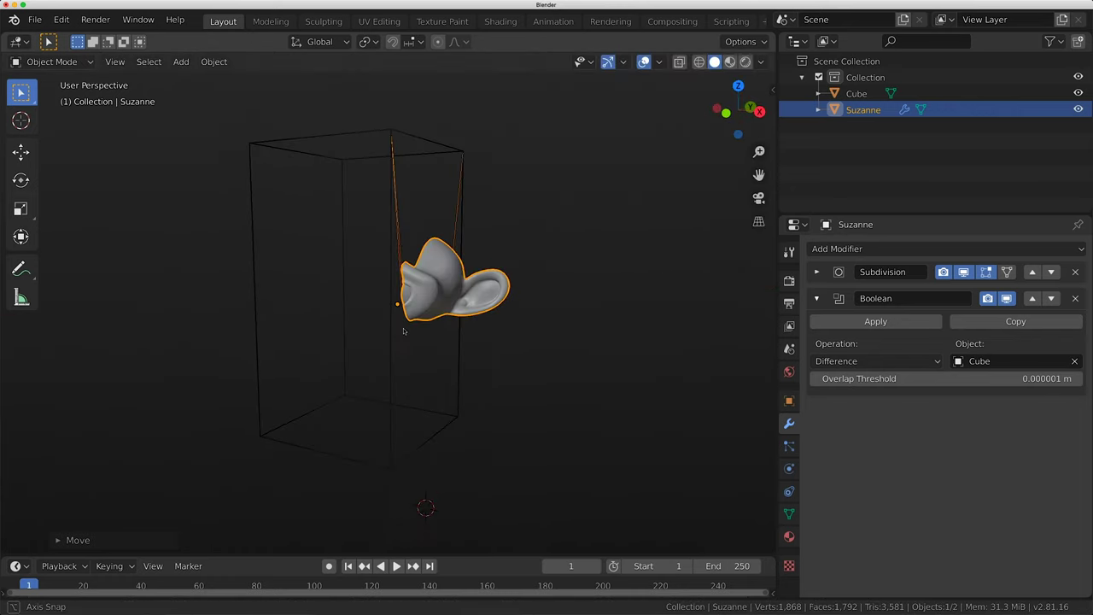
pyautogui.press('g')
pyautogui.press('x')
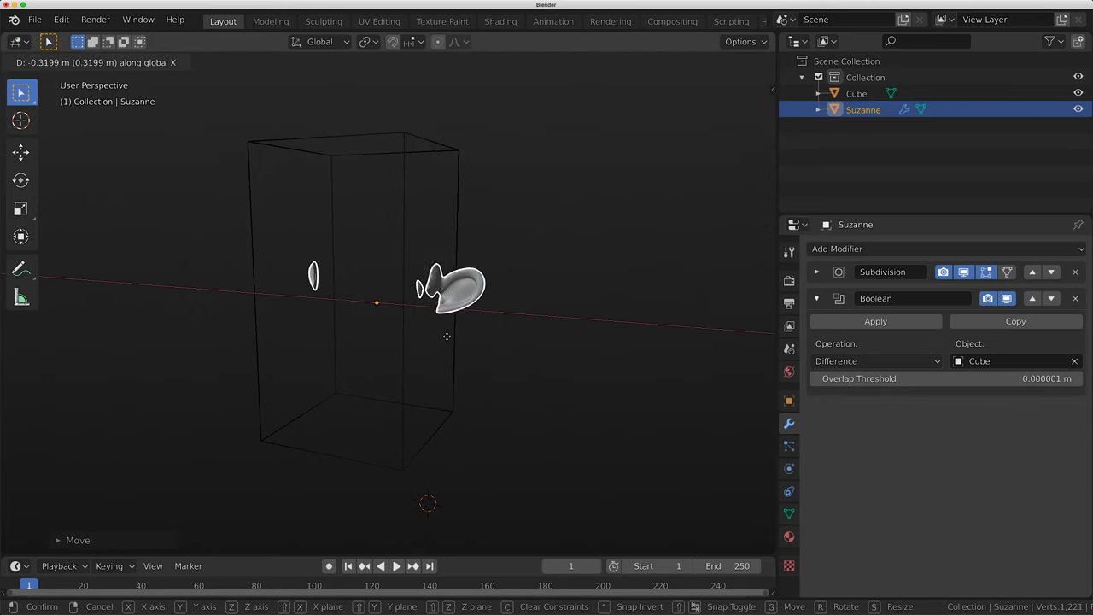
pyautogui.click(458, 334)
pyautogui.moveTo(459, 334); pyautogui.dragTo(337, 158, button='middle')
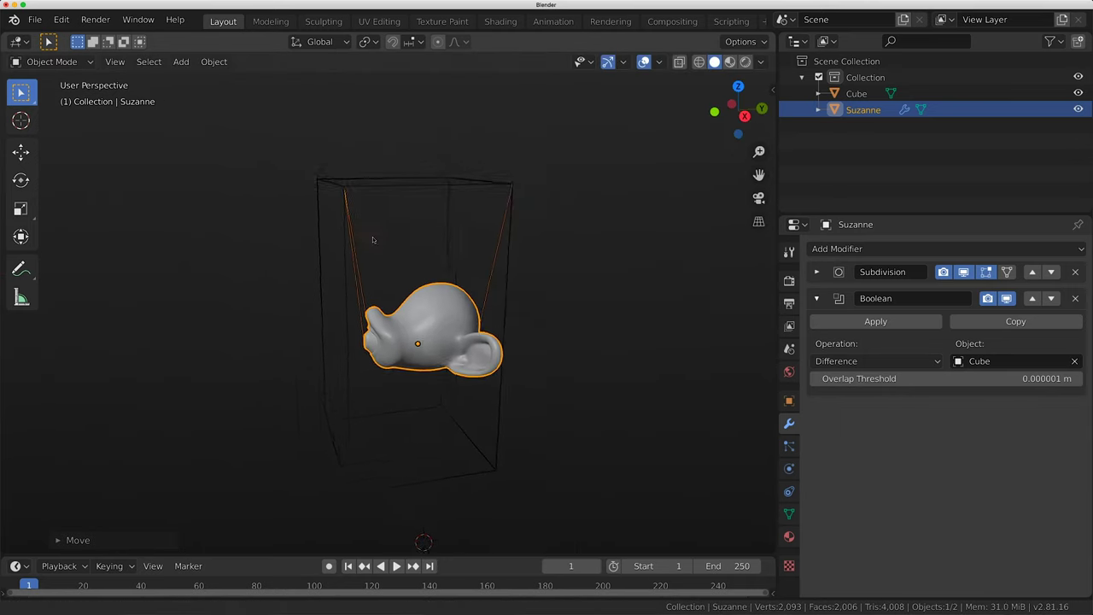
pyautogui.scroll(4, 307, 130)
pyautogui.scroll(-2, 590, 201)
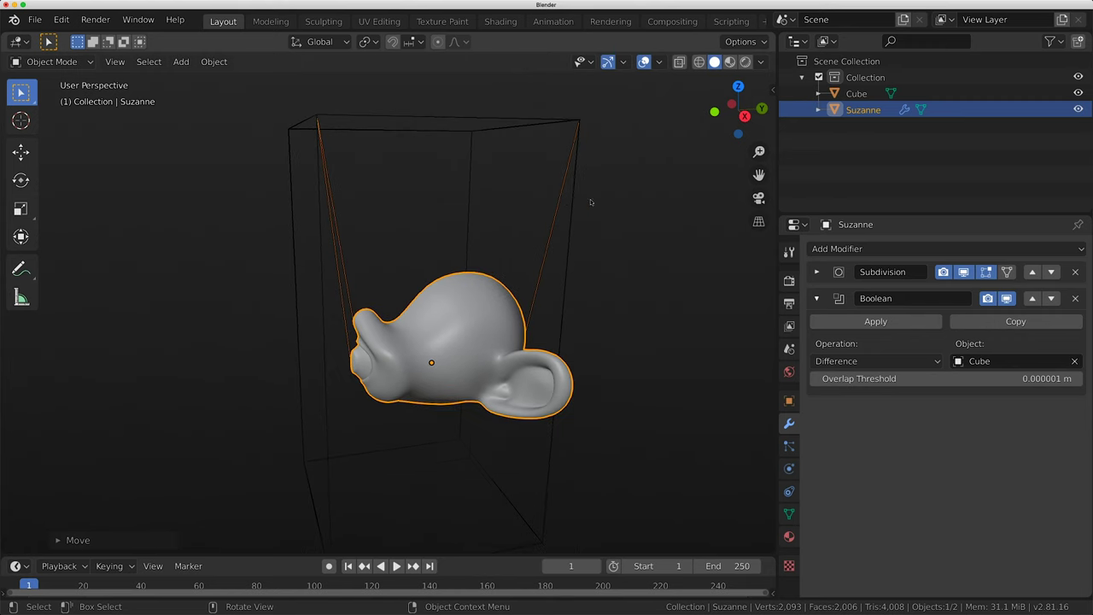
pyautogui.moveTo(538, 219); pyautogui.dragTo(617, 220, button='middle')
pyautogui.press('g')
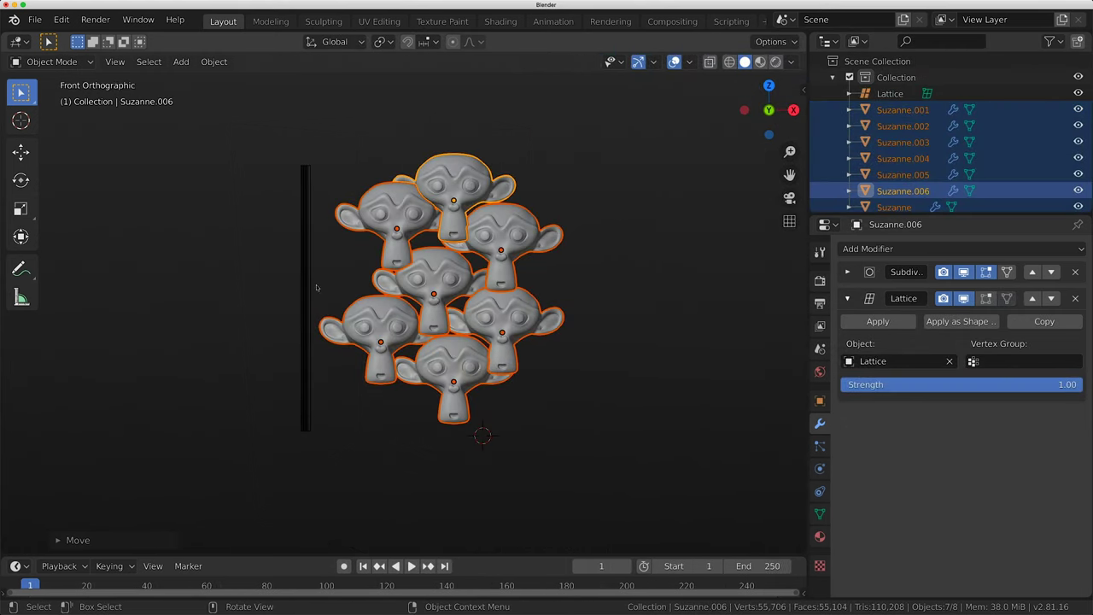
# In the lattice scene, slide the seven Suzanne copies along X to -1.71 m
pyautogui.moveTo(316, 287); pyautogui.dragTo(563, 291, button='middle')
pyautogui.press('g')
pyautogui.press('x')
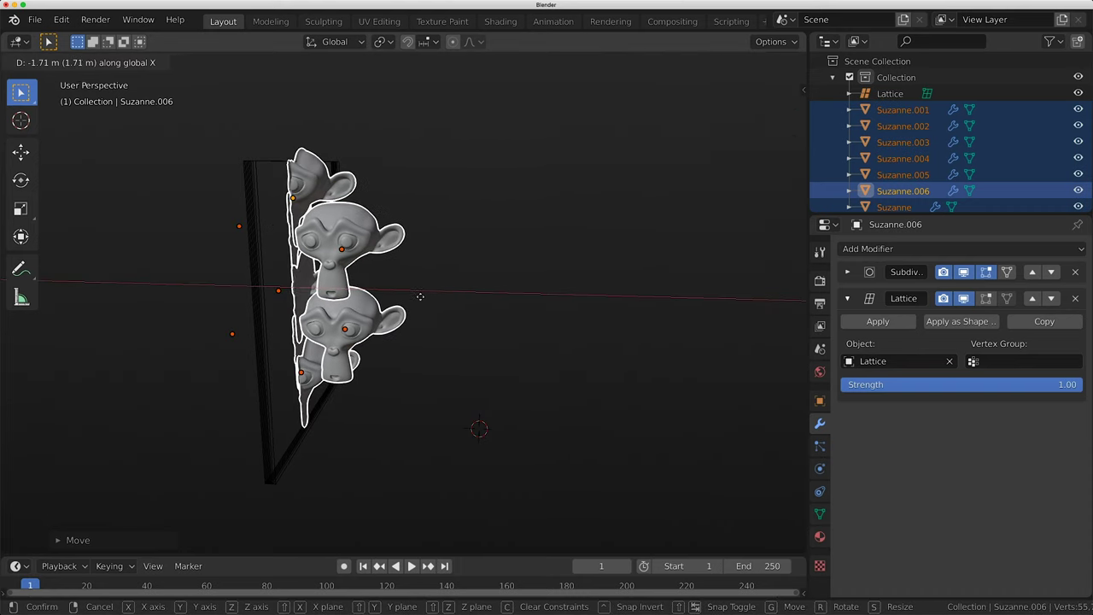
# Set the Suzanne copies down at their new X position past the lattice
pyautogui.click(500, 240)
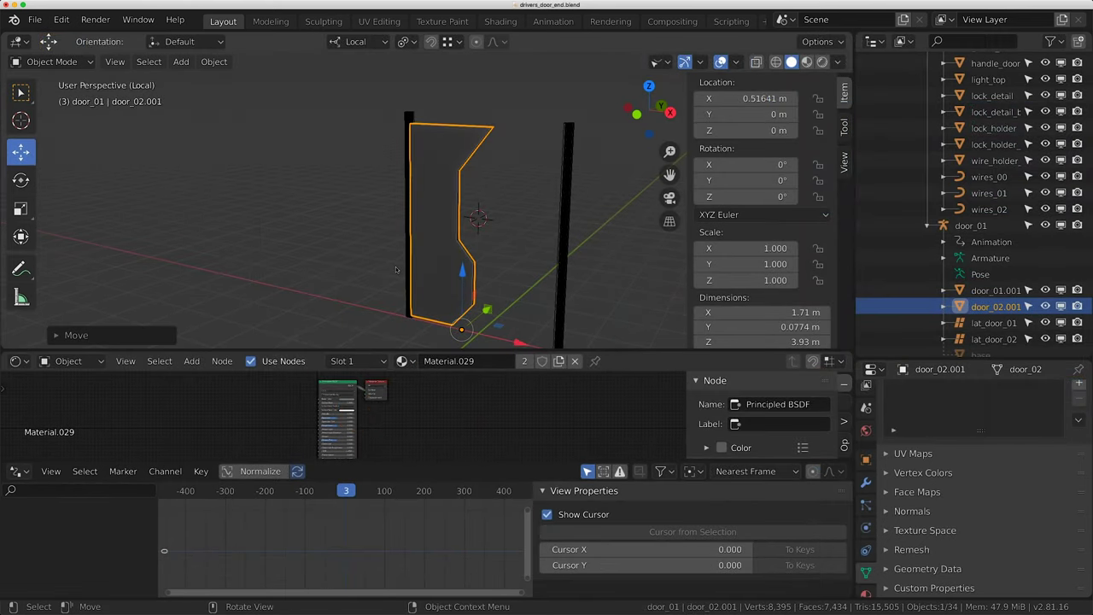
# Slide door_02.001 along local X to -0.098476 m, squeezing it to 1.12 m
pyautogui.moveTo(396, 270); pyautogui.dragTo(427, 282, button='middle')
pyautogui.press('g')
pyautogui.press('x')
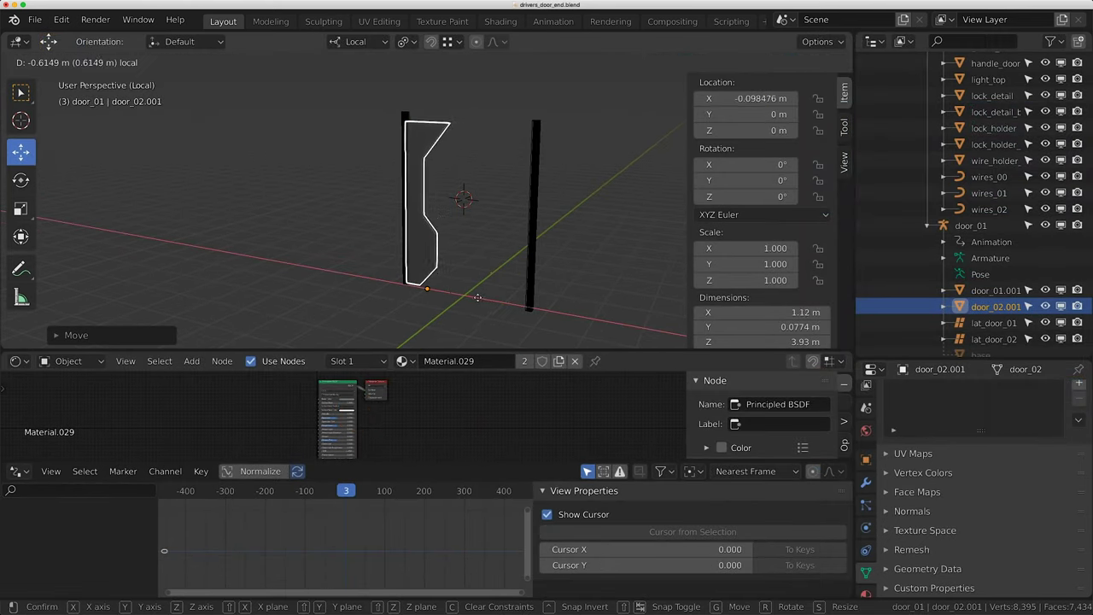